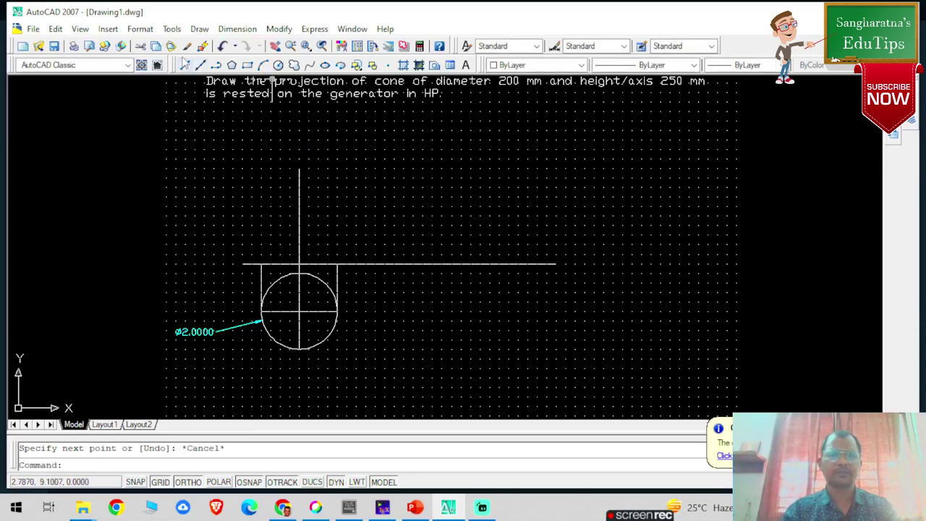
# - Open the Dimension menu to begin an aligned dimension
pyautogui.click(237, 29)
# - Add a 2.5000 aligned dimension along the cone axis, placed to its left
pyautogui.click(267, 91)
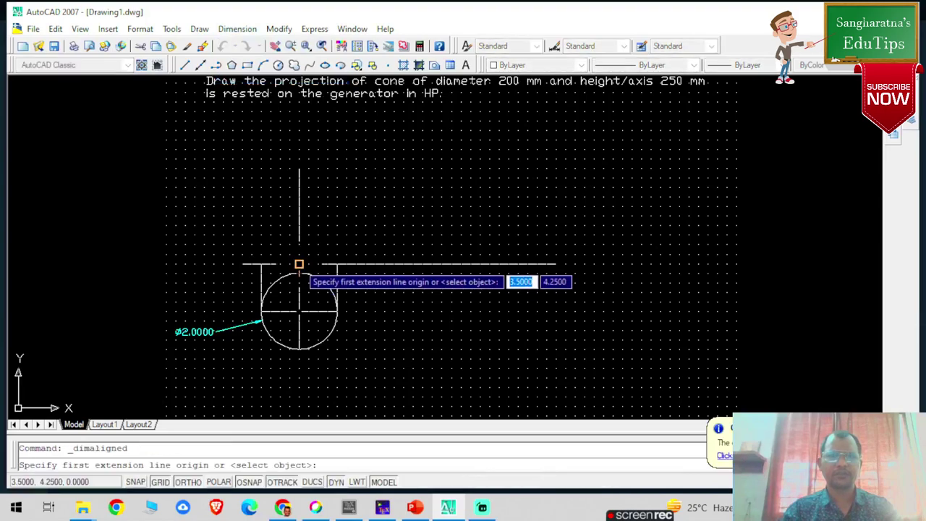
pyautogui.click(299, 264)
pyautogui.click(298, 169)
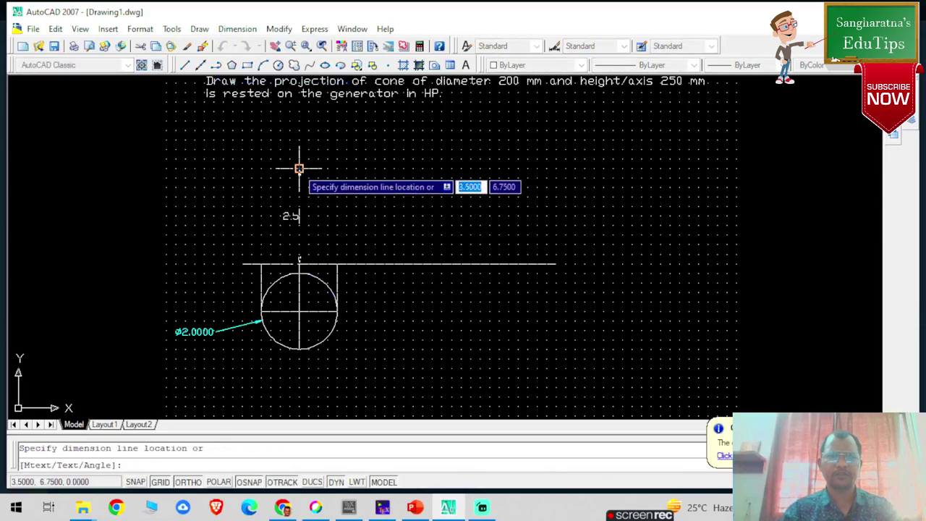
pyautogui.click(227, 173)
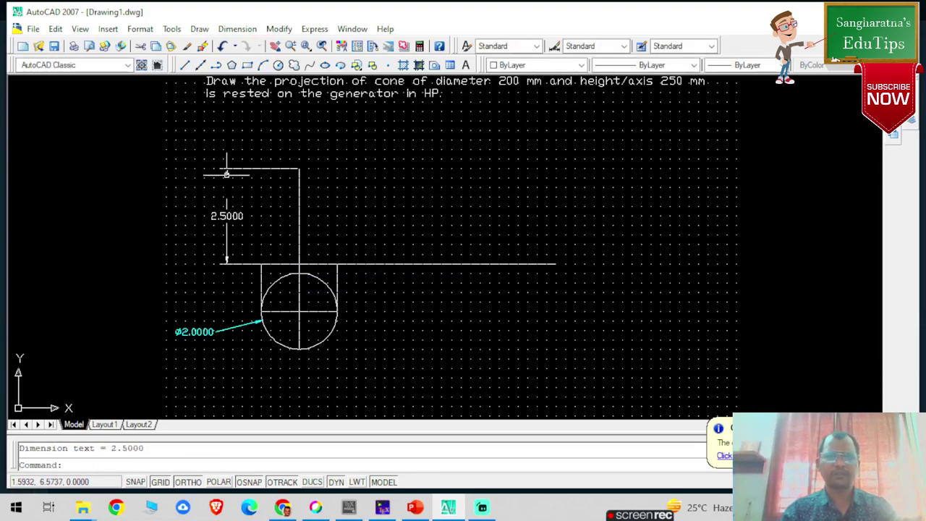
# - Recolour the 2.5000 height dimension cyan
pyautogui.click(229, 222)
pyautogui.click(581, 66)
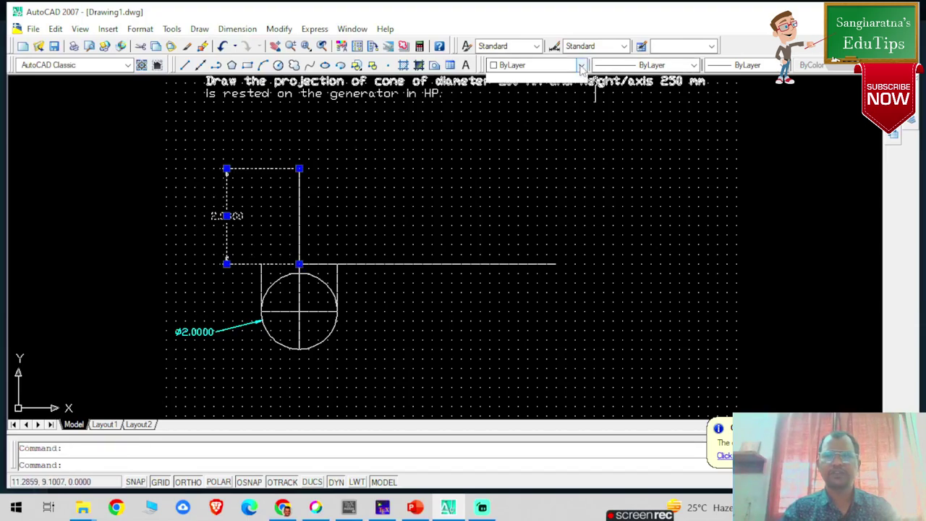
pyautogui.click(519, 133)
pyautogui.press('Escape')
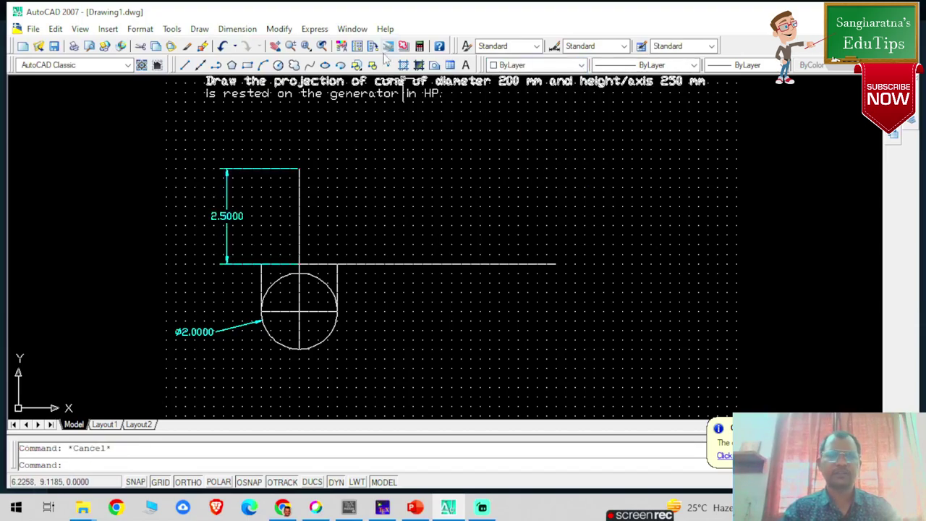
pyautogui.click(184, 65)
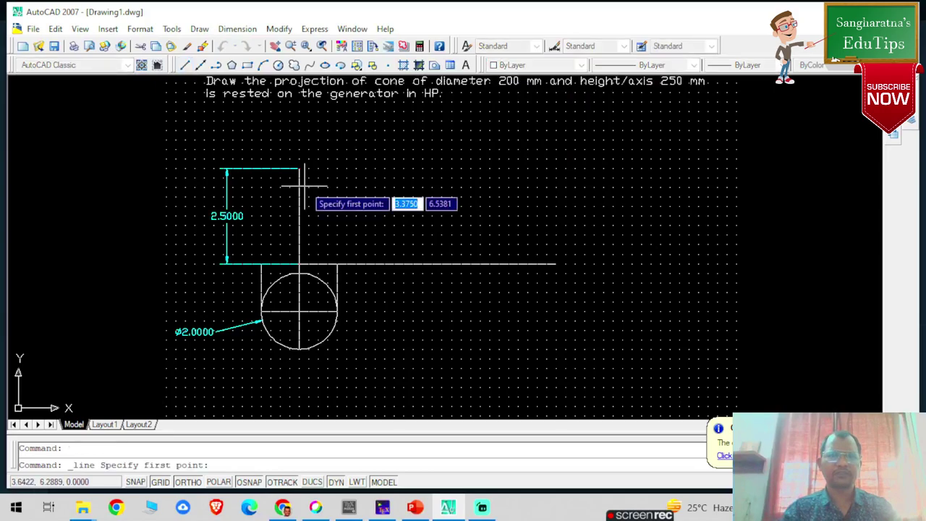
# - With Ortho off, draw both slant generators from the apex to the left and right base ends
pyautogui.click(187, 482)
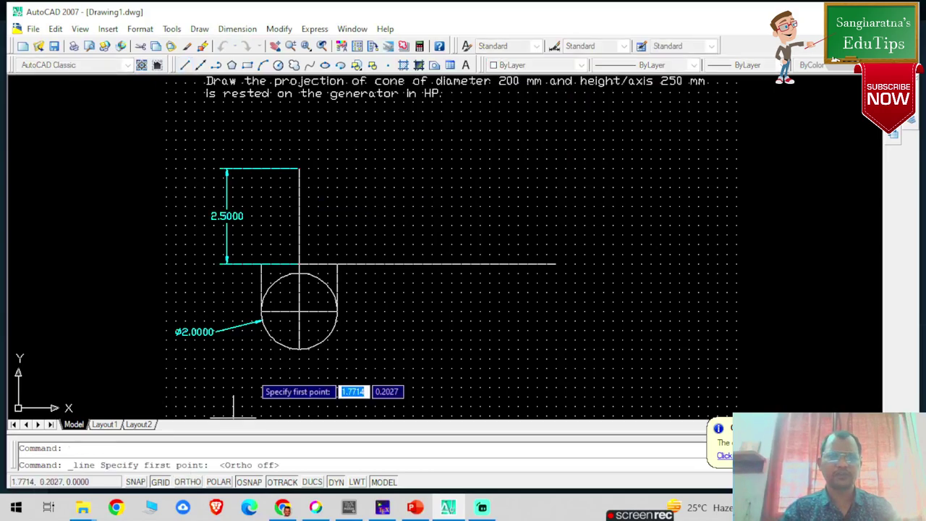
pyautogui.click(297, 169)
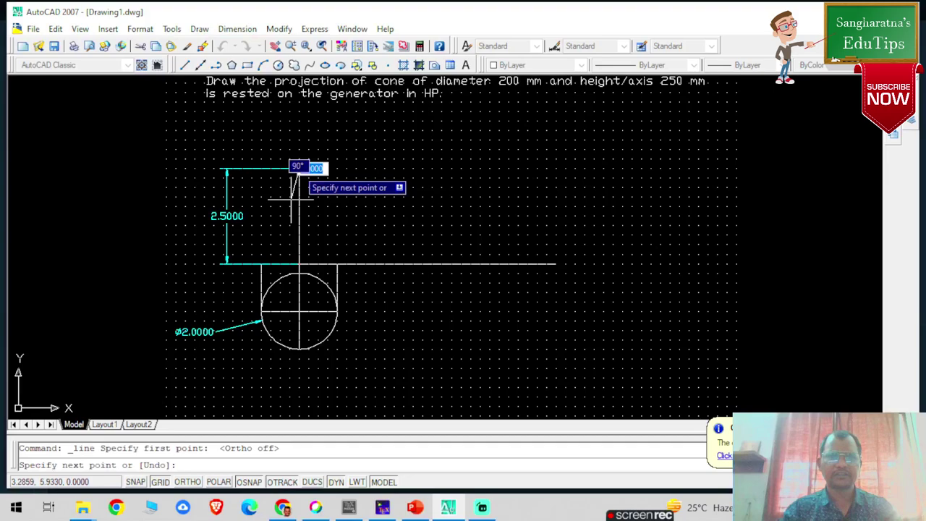
pyautogui.click(261, 264)
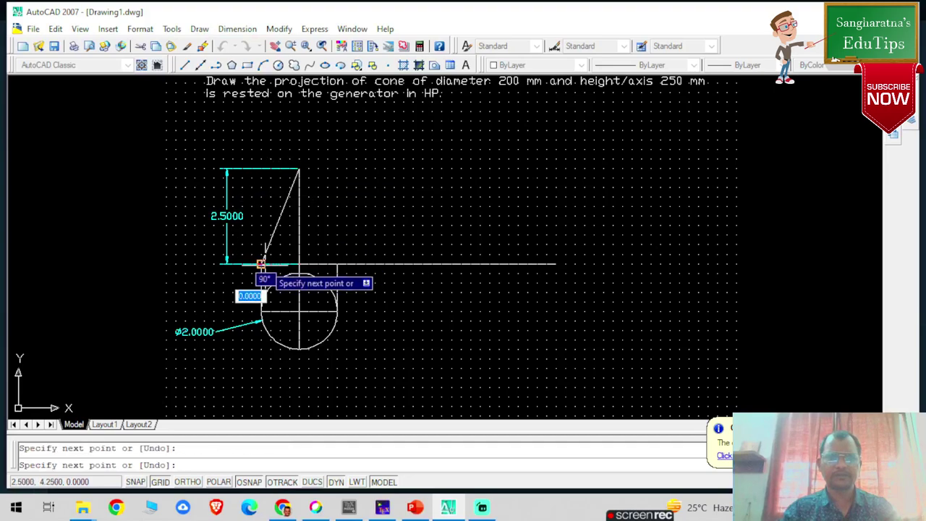
pyautogui.press('Escape')
pyautogui.click(184, 64)
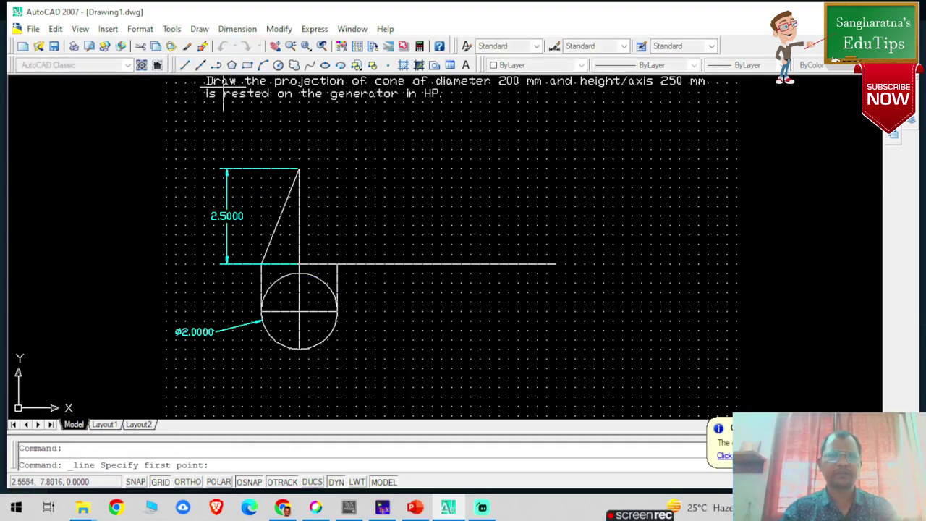
pyautogui.click(299, 169)
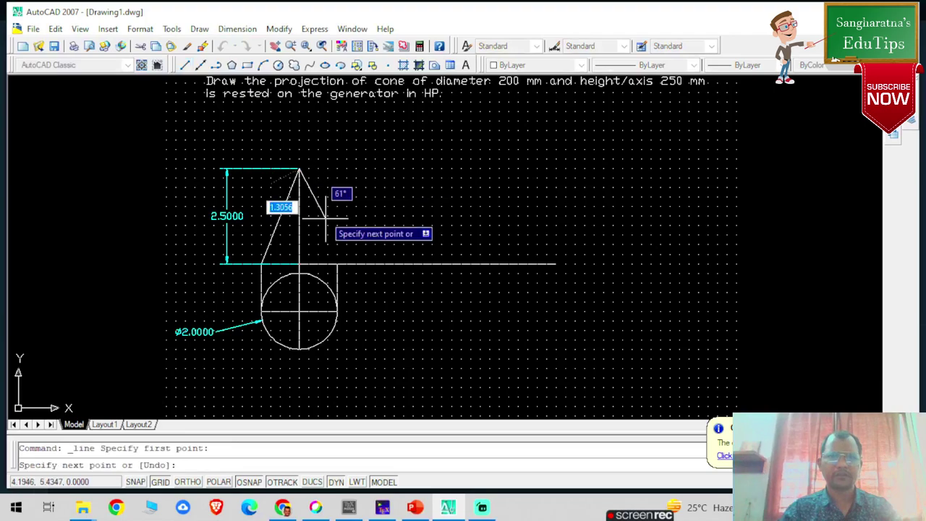
pyautogui.click(337, 264)
pyautogui.press('Escape')
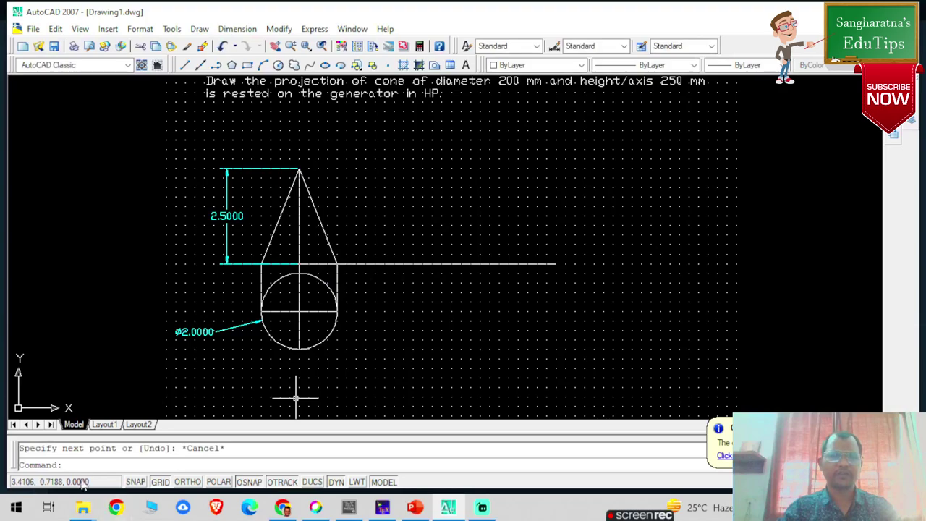
# - Start DTEXT with height 0.2 and rotation 0, and letter the first plan point
pyautogui.write('dtex')
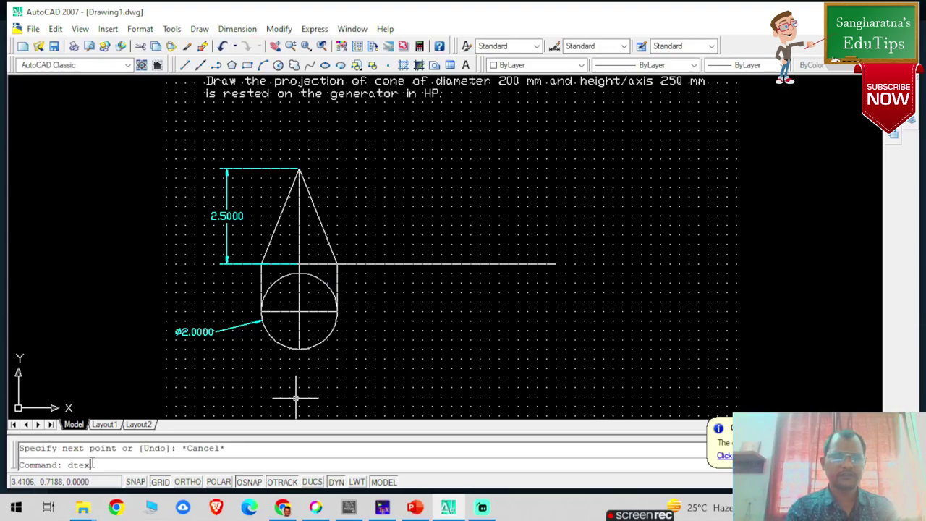
pyautogui.write('t')
pyautogui.press('Return')
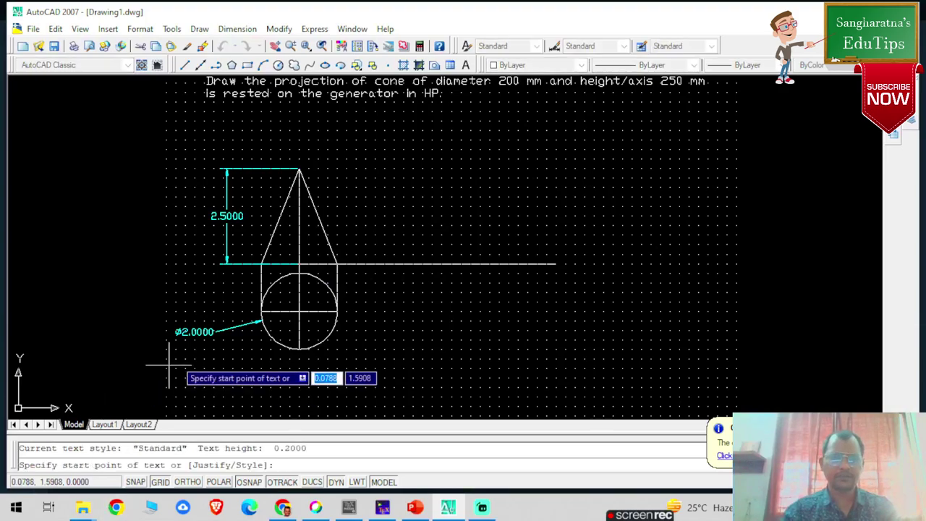
pyautogui.click(190, 355)
pyautogui.write('0.2')
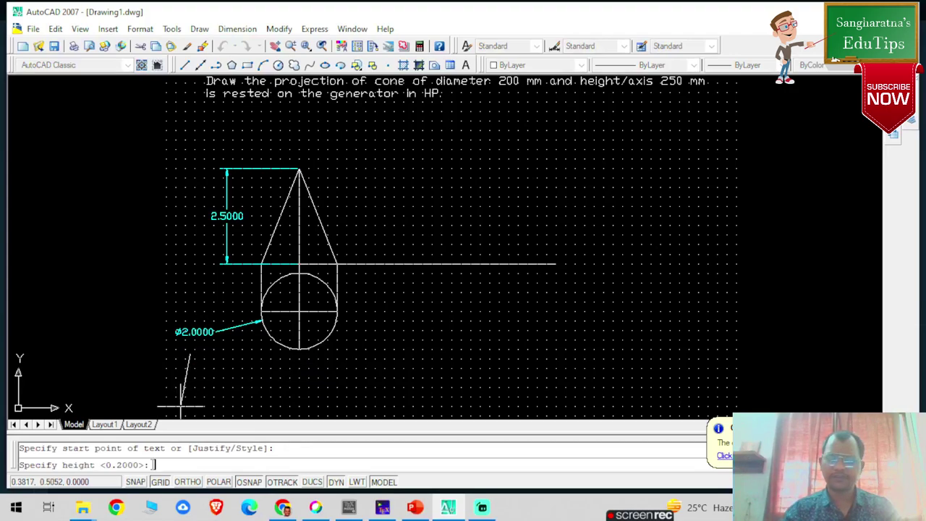
pyautogui.press('Return')
pyautogui.write('0')
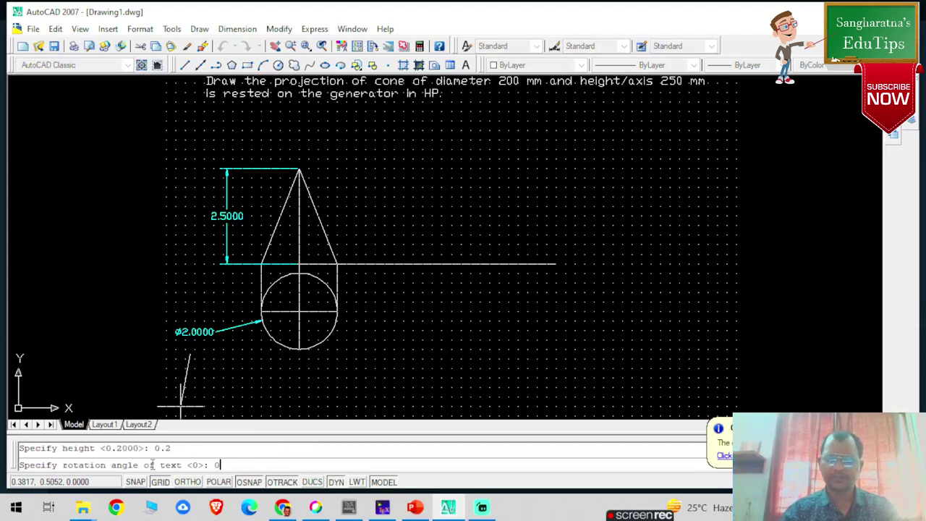
pyautogui.press('Return')
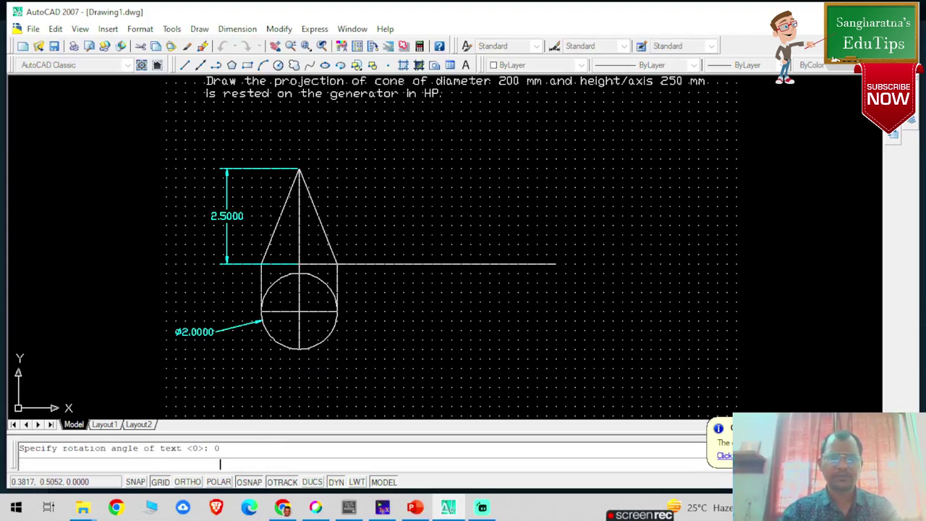
pyautogui.write('0')
# - Letter the points below and above the circle and both front-view base ends, including c'
pyautogui.click(300, 353)
pyautogui.write('0')
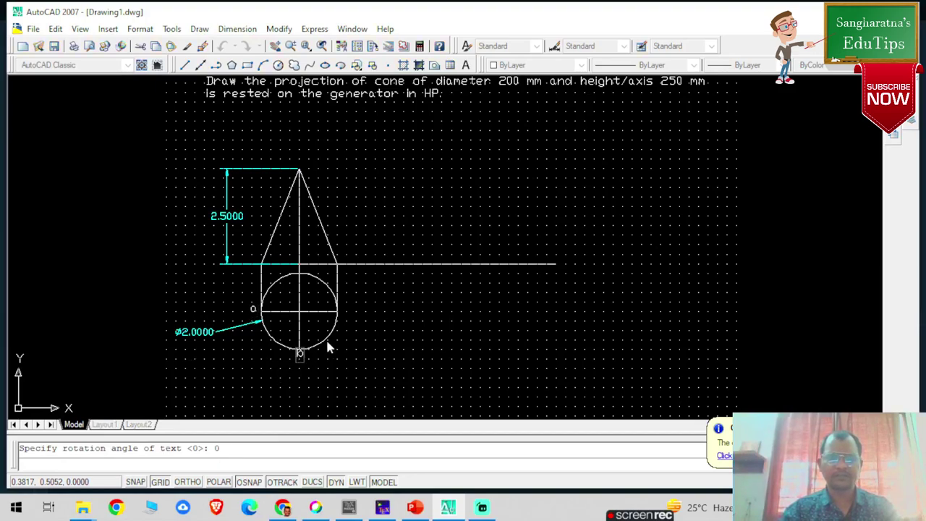
pyautogui.write('c')
pyautogui.click(304, 266)
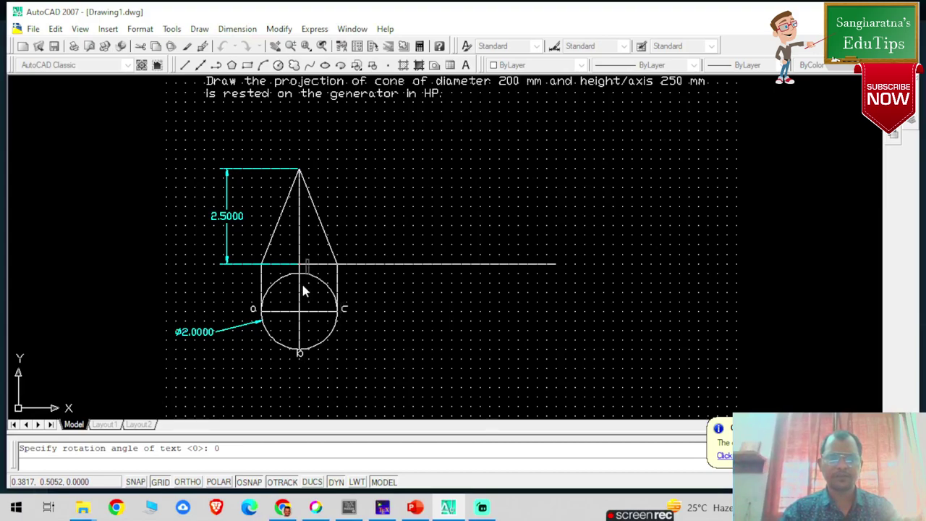
pyautogui.write('d')
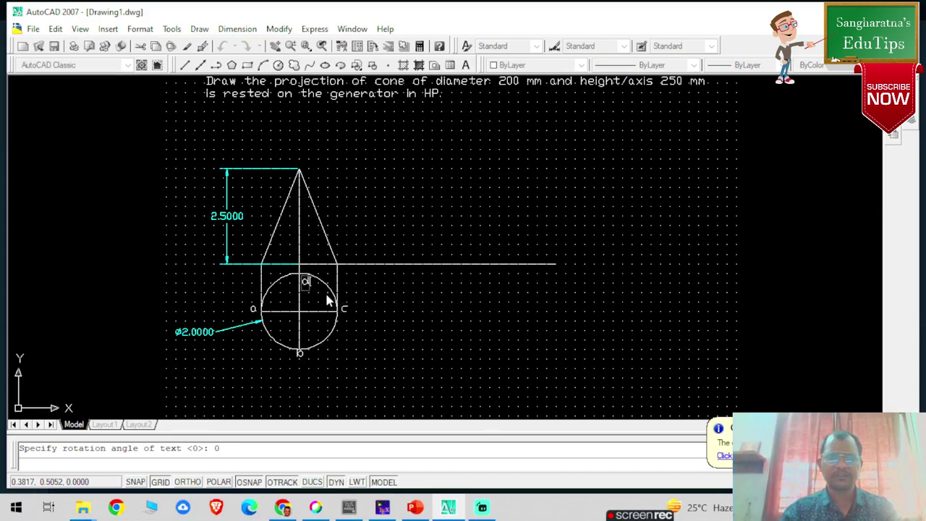
pyautogui.click(252, 264)
pyautogui.write('o')
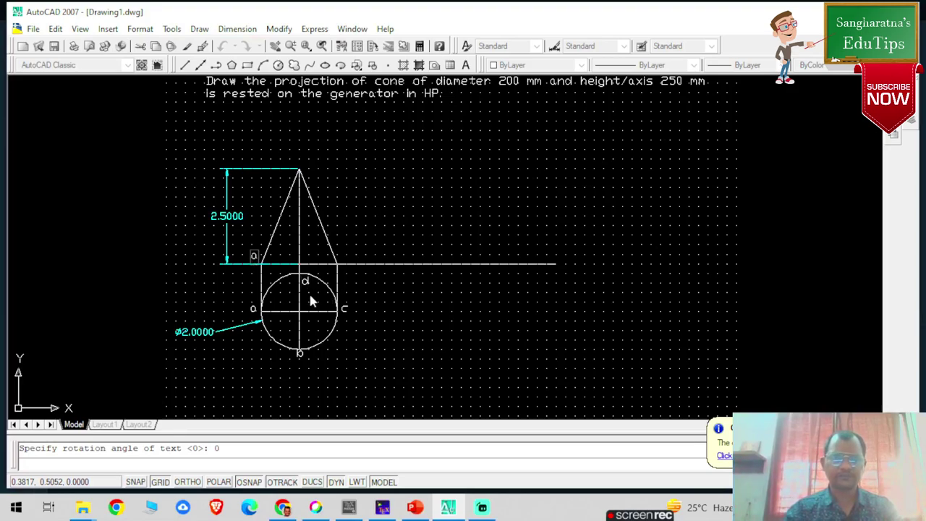
pyautogui.press('BackSpace')
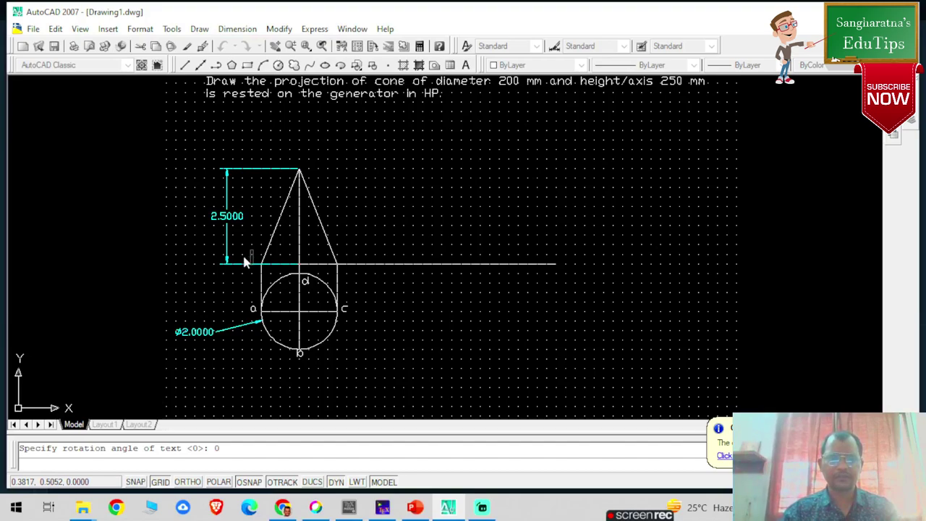
pyautogui.write('o')
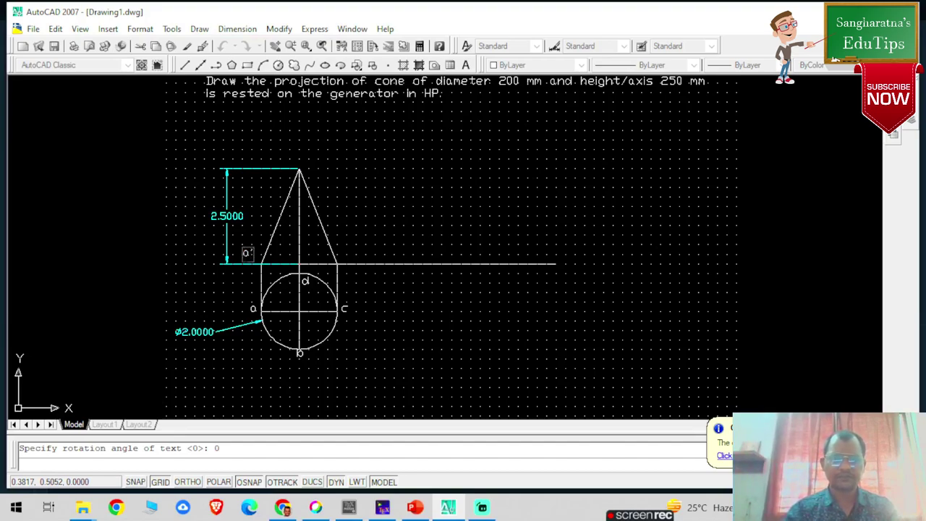
pyautogui.click(344, 258)
pyautogui.write("c'")
# - Add labels o/p at the centre, p', the apex, and b'd' at the base, then end text
pyautogui.click(309, 317)
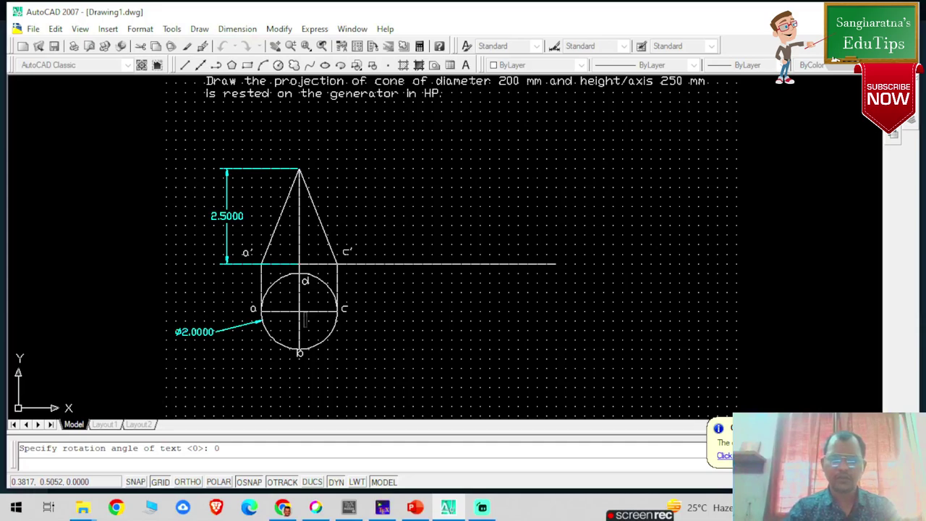
pyautogui.write('o/9')
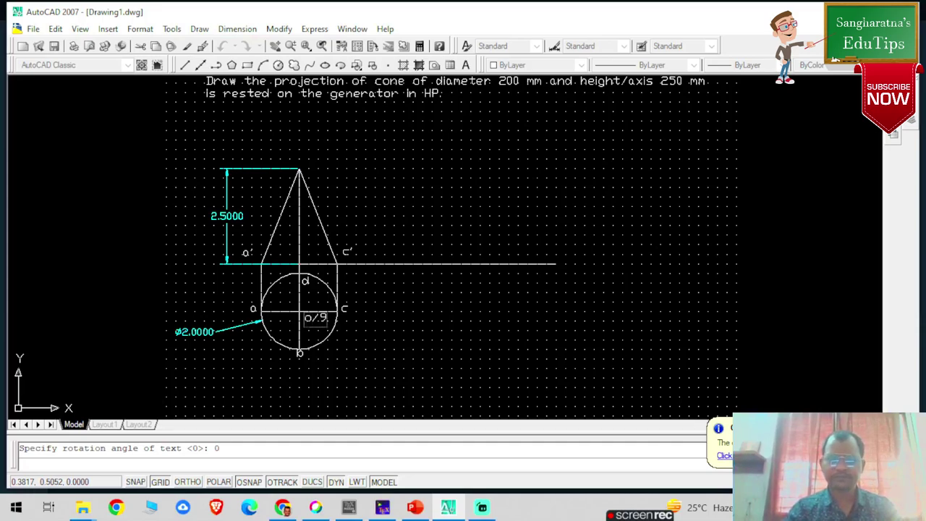
pyautogui.press('BackSpace')
pyautogui.write('p')
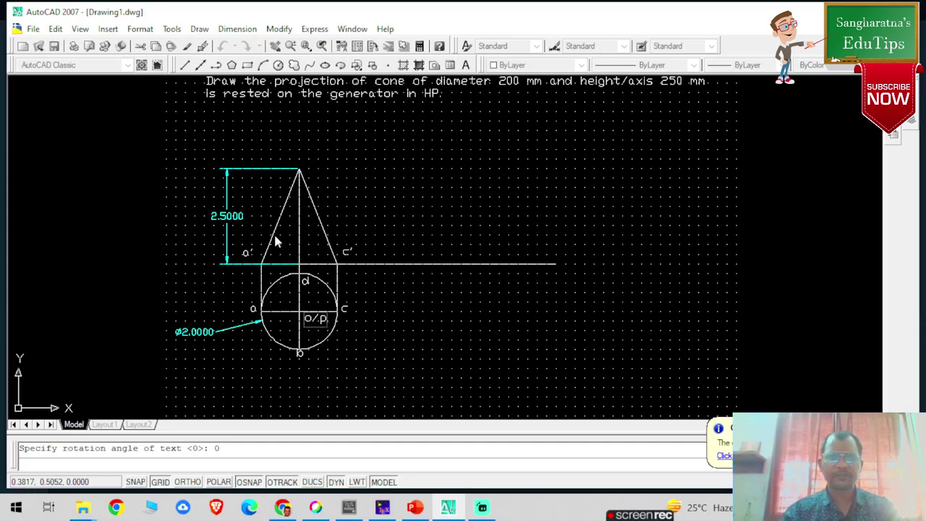
pyautogui.click(303, 262)
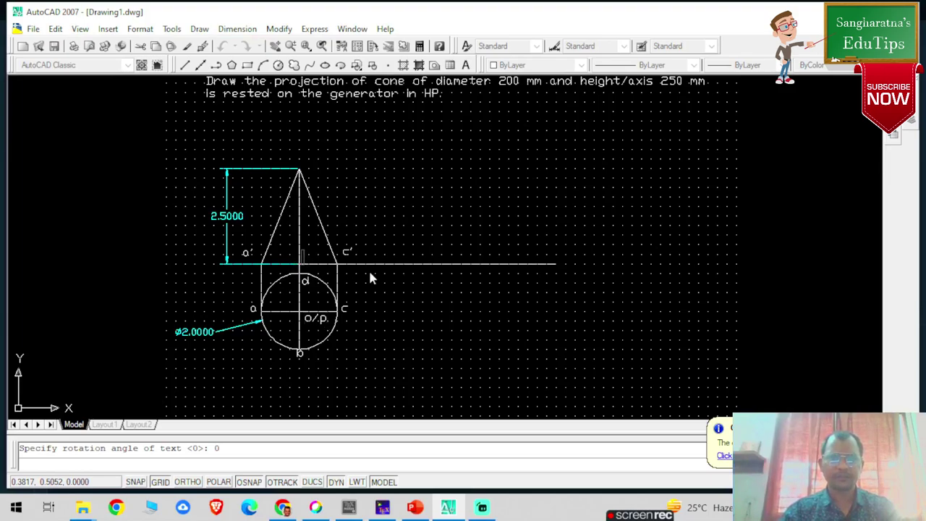
pyautogui.write("p'")
pyautogui.click(301, 170)
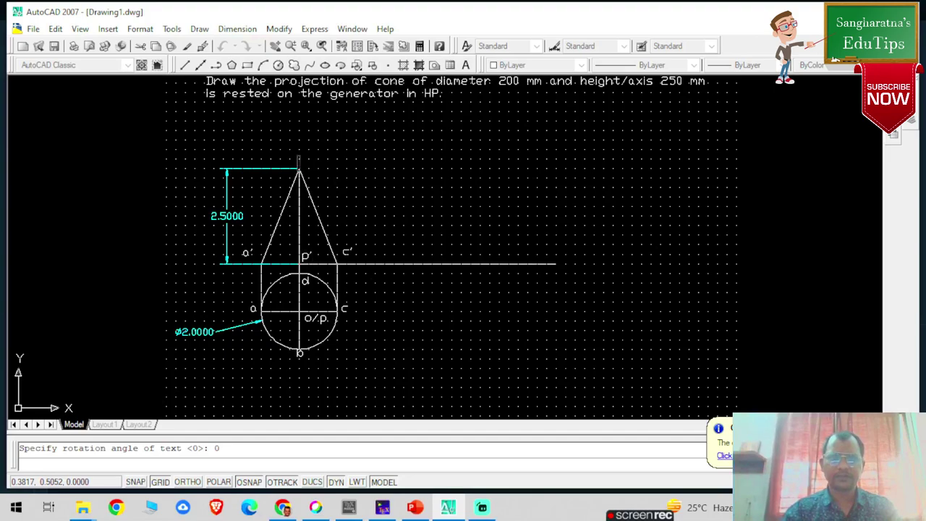
pyautogui.write('o')
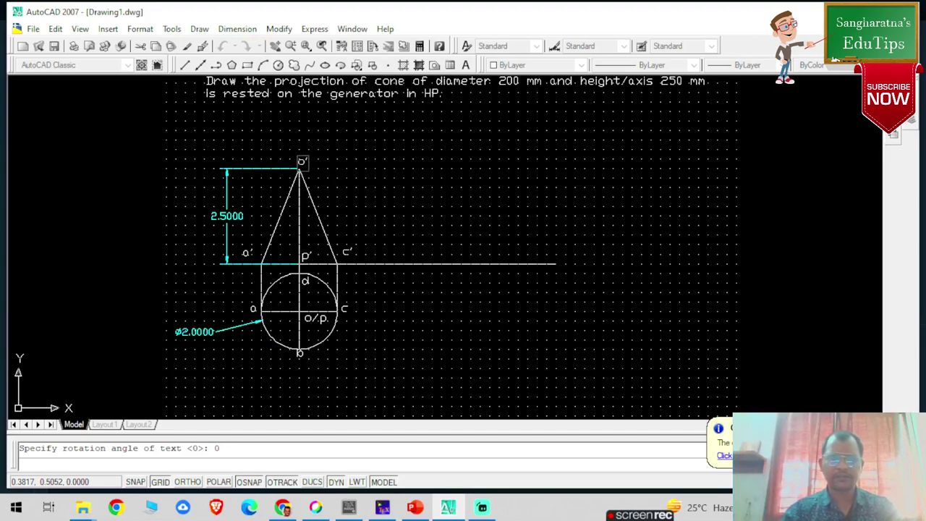
pyautogui.click(283, 259)
pyautogui.write("b'd")
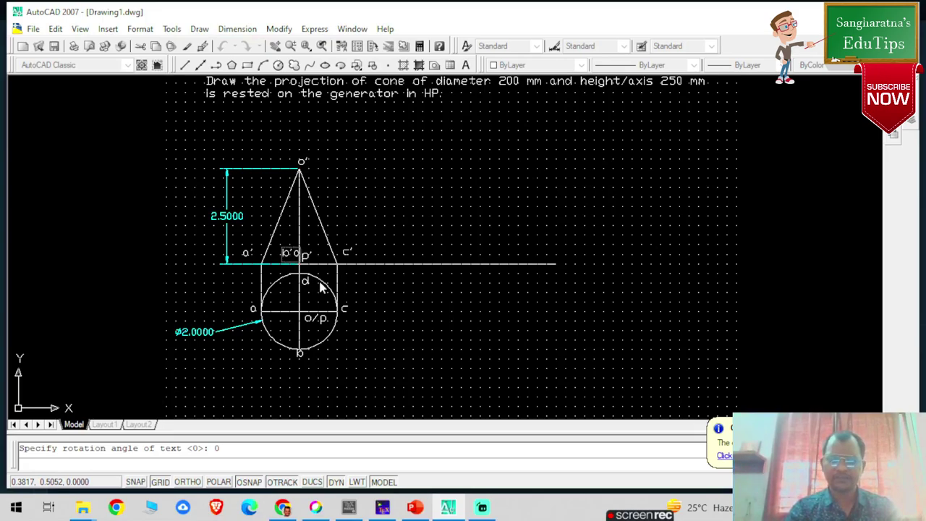
pyautogui.click(382, 247)
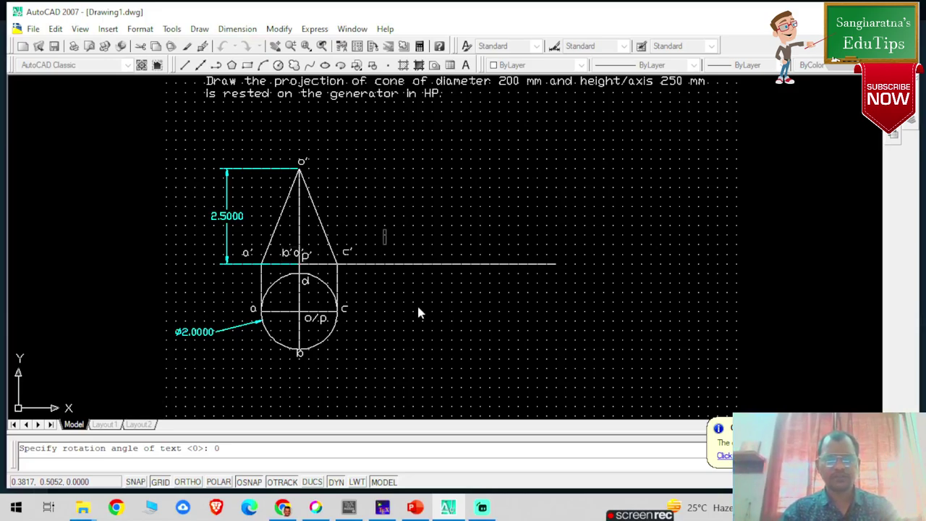
pyautogui.press('Return')
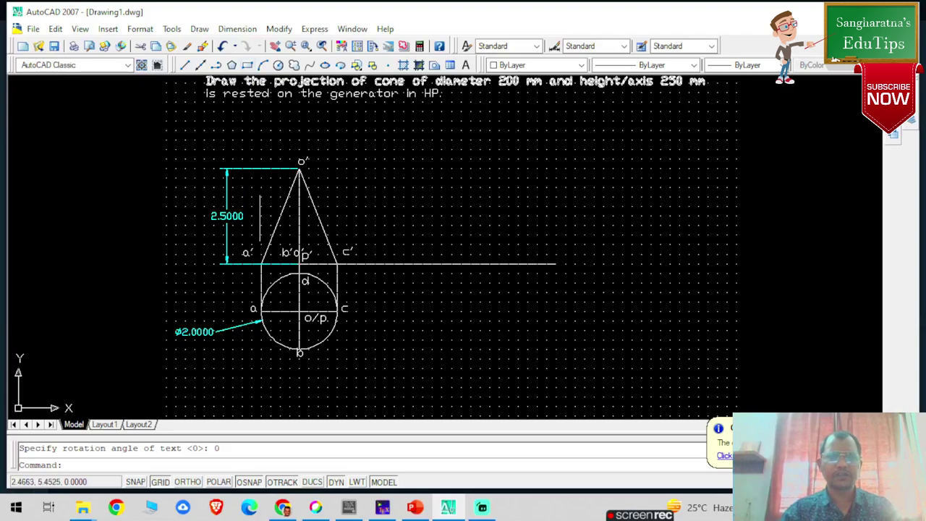
# - Load the HIDDENX2 linetype through the Linetype Manager
pyautogui.click(298, 207)
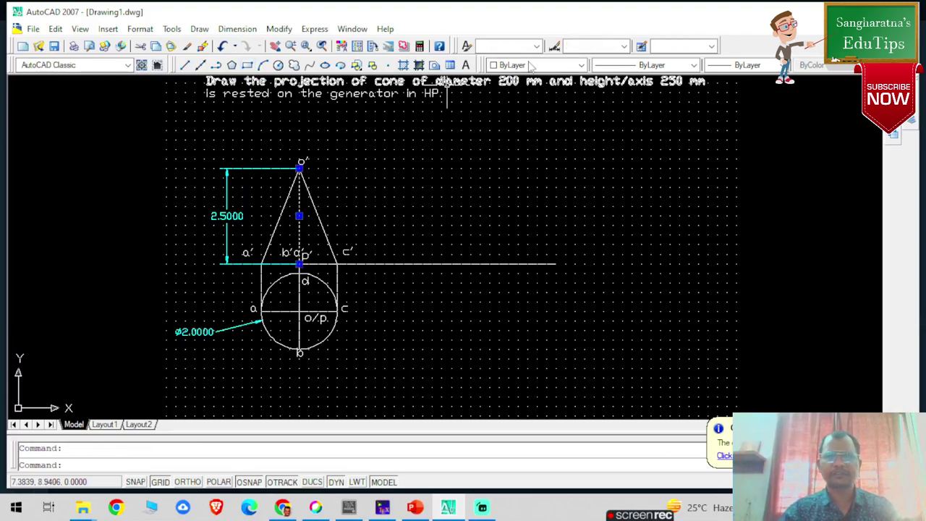
pyautogui.click(638, 67)
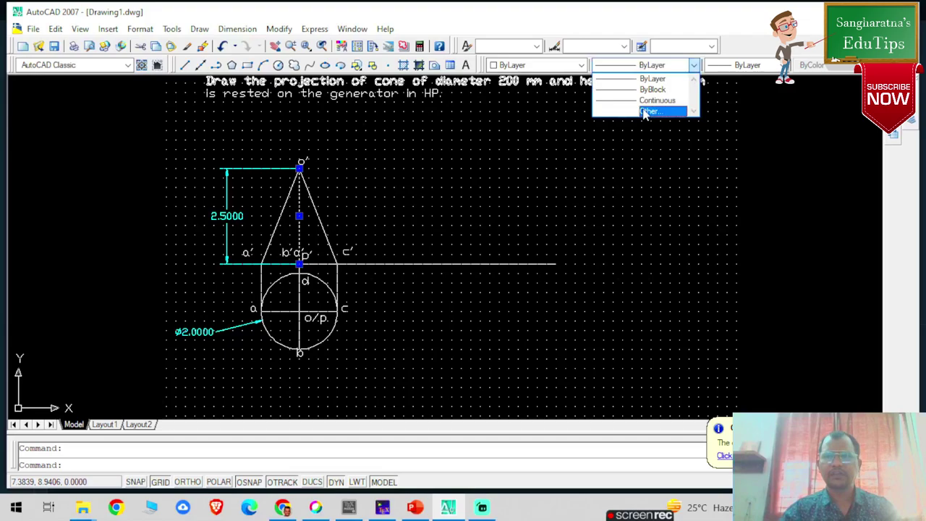
pyautogui.click(645, 113)
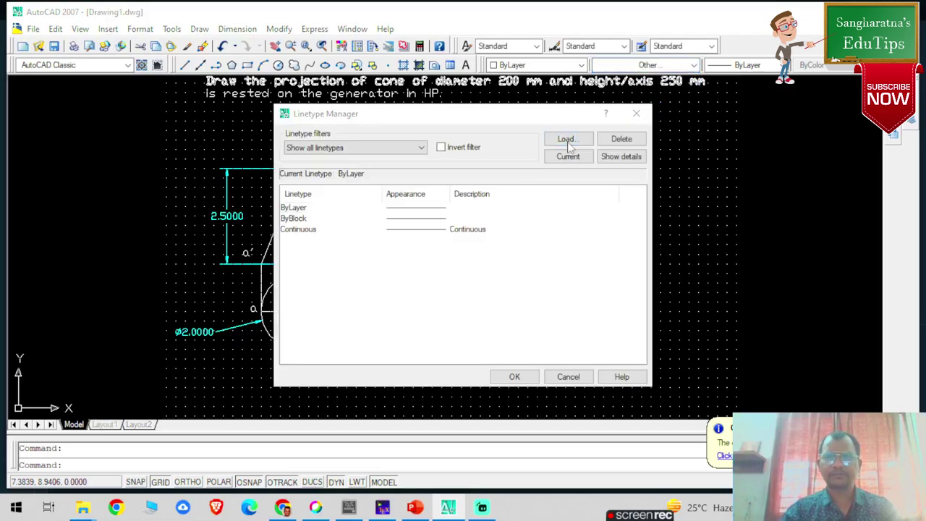
pyautogui.click(568, 141)
pyautogui.scroll(-3, 418, 278)
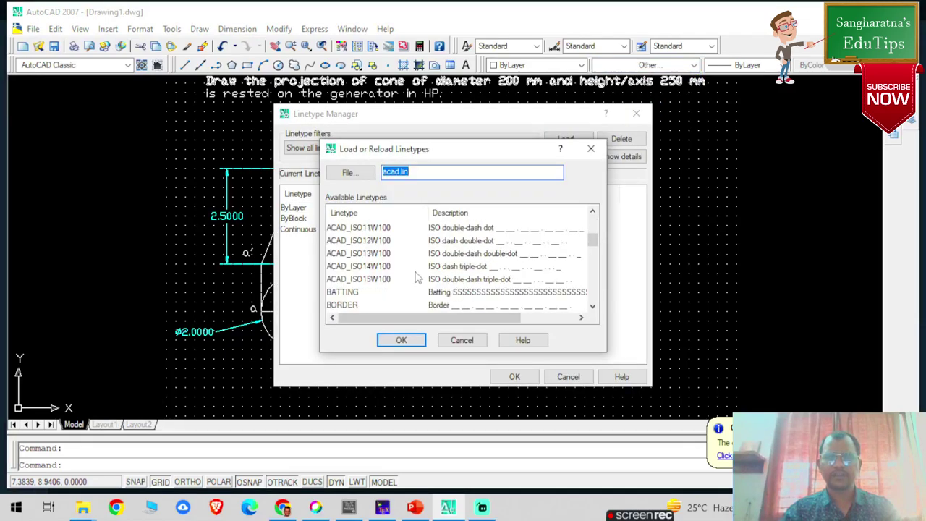
pyautogui.scroll(-5, 451, 277)
pyautogui.scroll(-3, 451, 277)
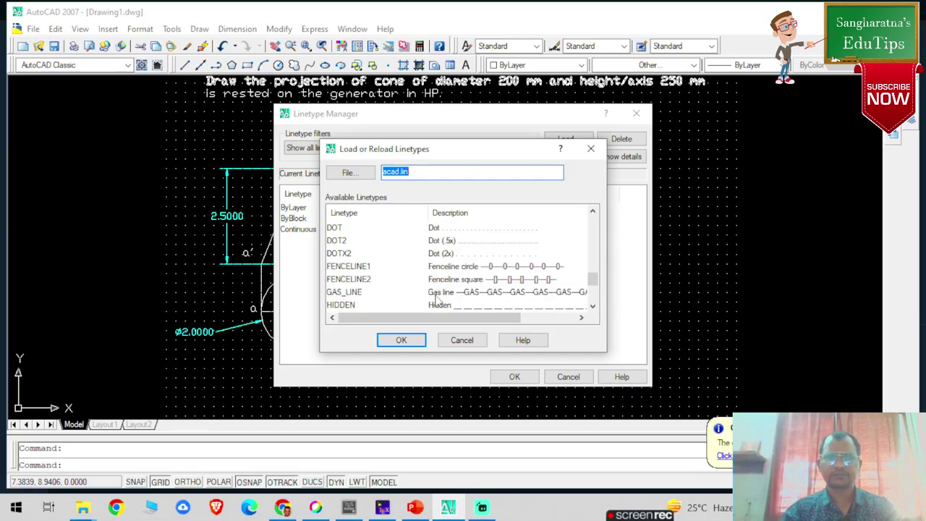
pyautogui.scroll(-1, 435, 300)
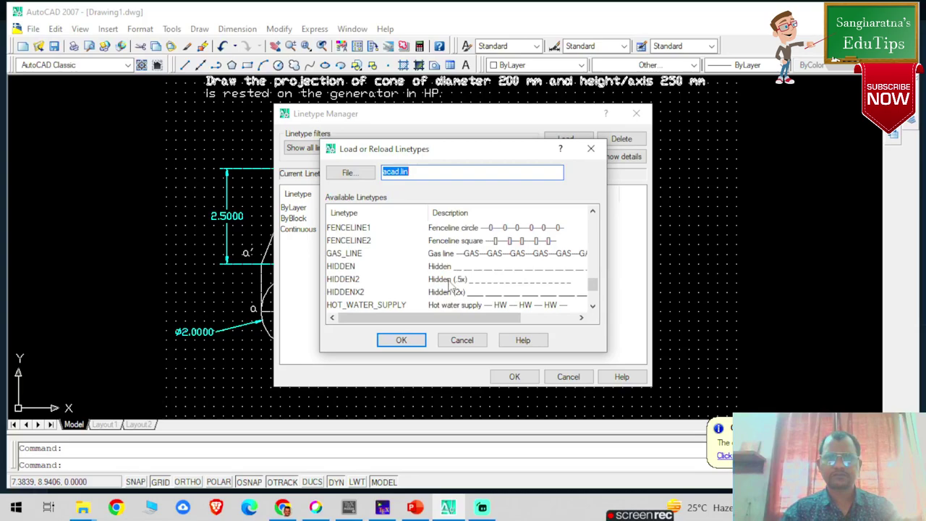
pyautogui.click(447, 292)
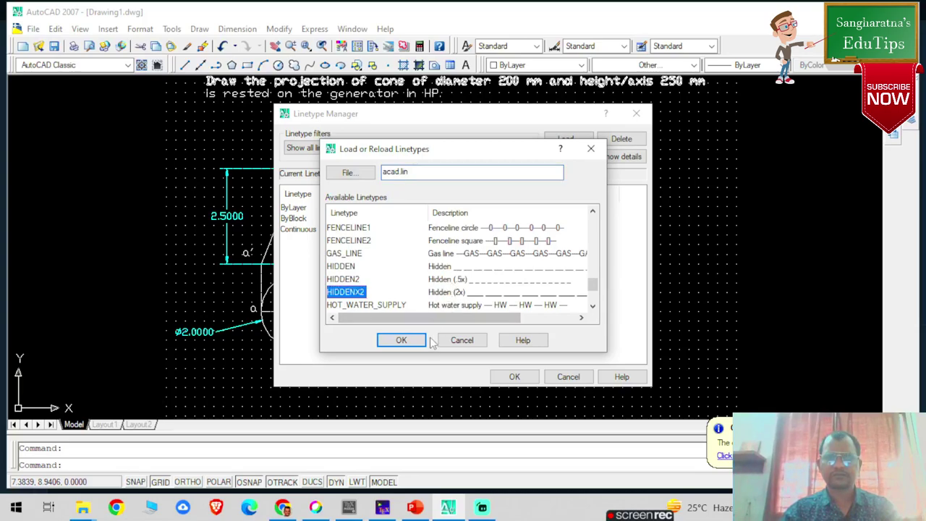
pyautogui.click(408, 340)
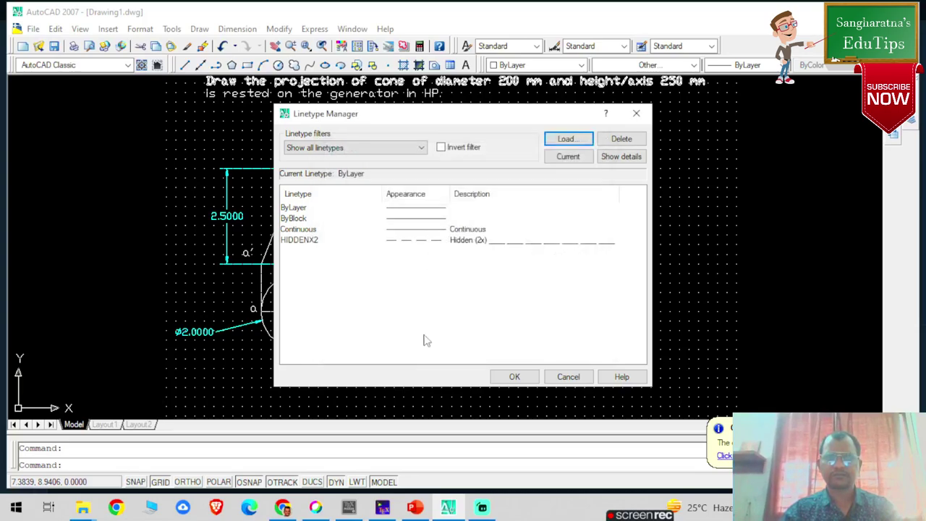
pyautogui.click(510, 374)
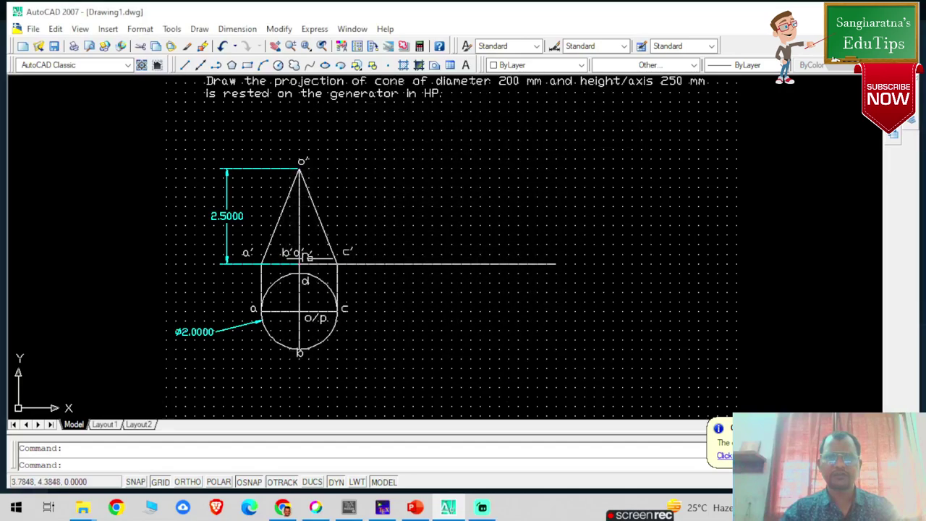
pyautogui.click(299, 246)
# - Give the o'–p' axis line the HIDDENX2 linetype and clear the selection
pyautogui.click(651, 65)
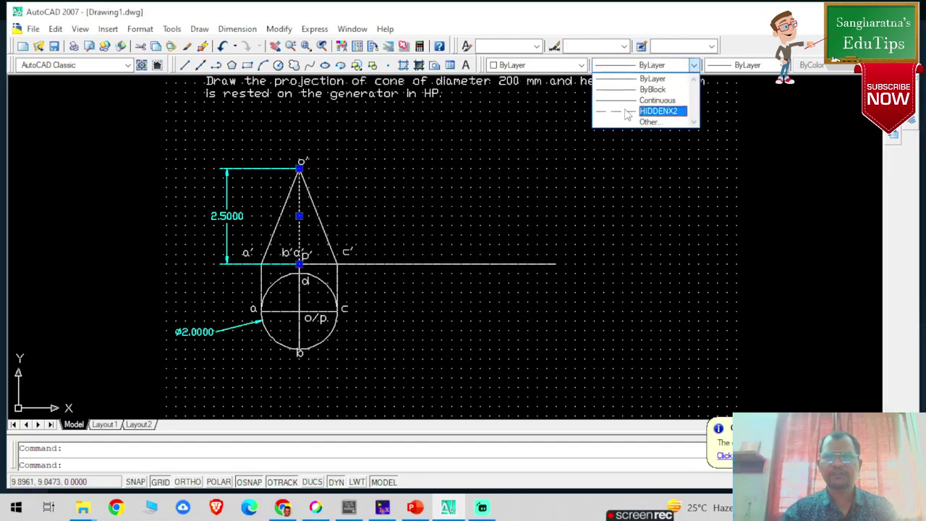
pyautogui.click(628, 113)
pyautogui.click(499, 210)
pyautogui.press('Escape')
pyautogui.press('Escape')
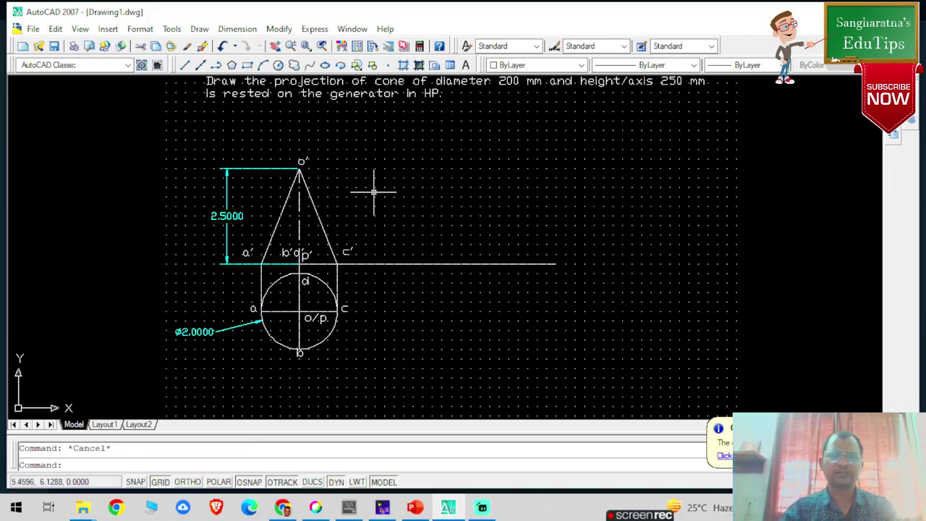
pyautogui.click(284, 211)
pyautogui.click(347, 171)
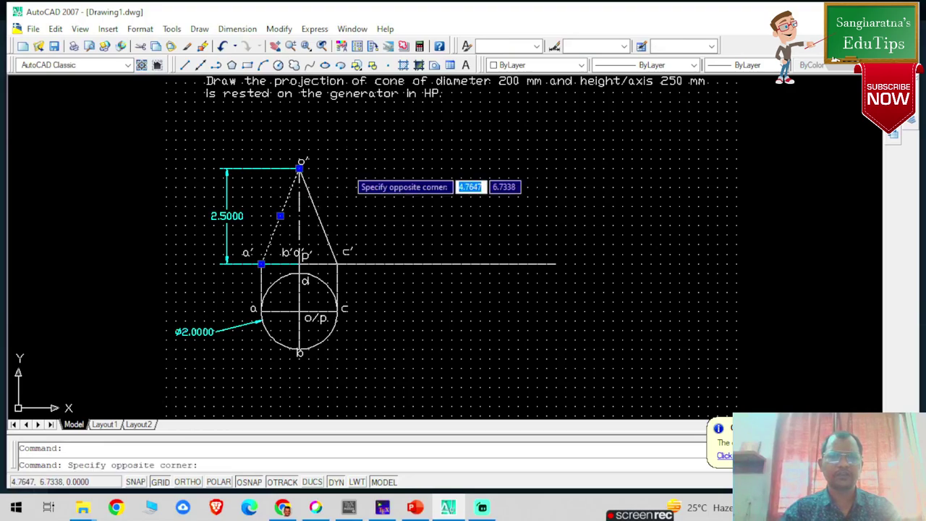
pyautogui.press('Escape')
pyautogui.press('Escape')
# - Draw the base line from a' to c'
pyautogui.click(185, 64)
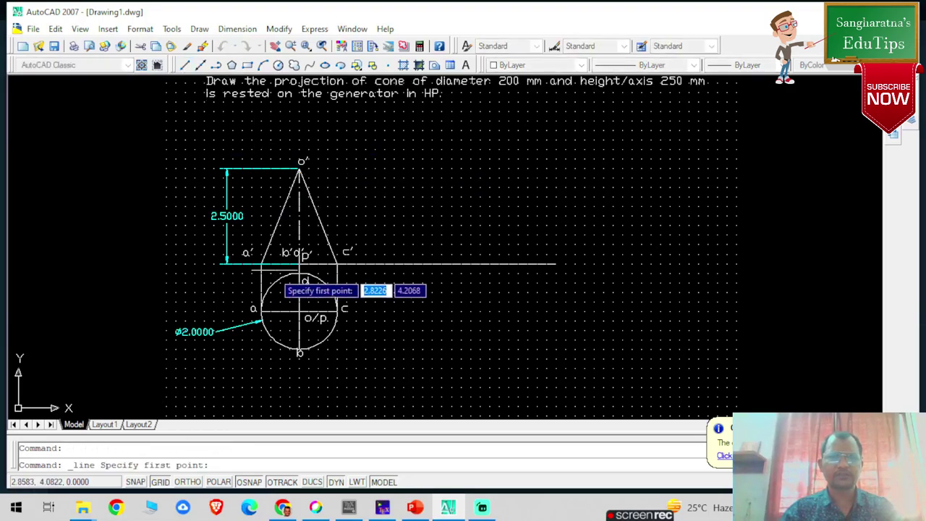
pyautogui.click(260, 263)
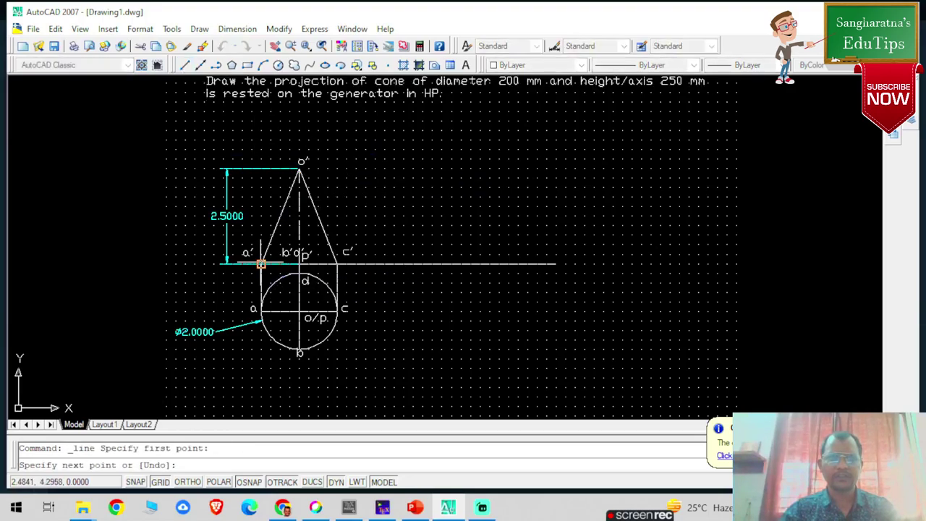
pyautogui.click(336, 264)
pyautogui.press('Escape')
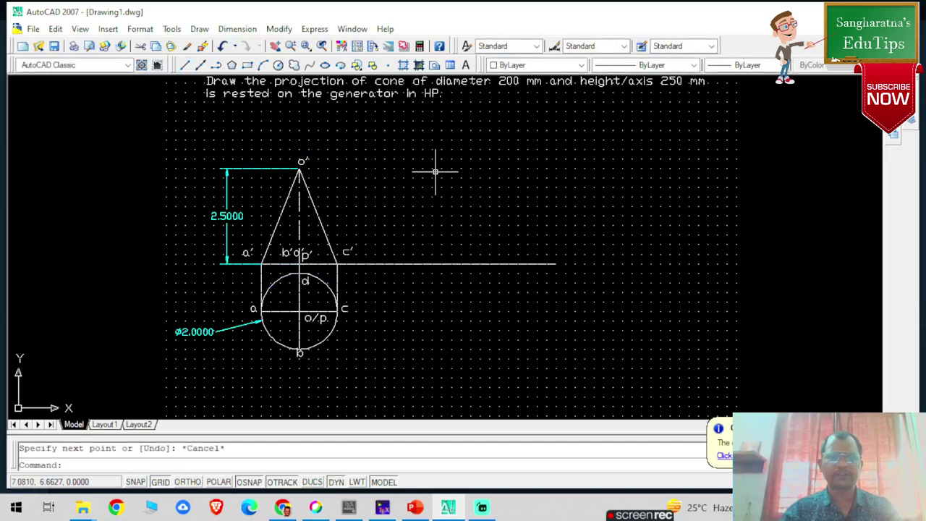
# - Set both generators and the base line to 0.30 mm lineweight and turn on LWT display
pyautogui.click(282, 211)
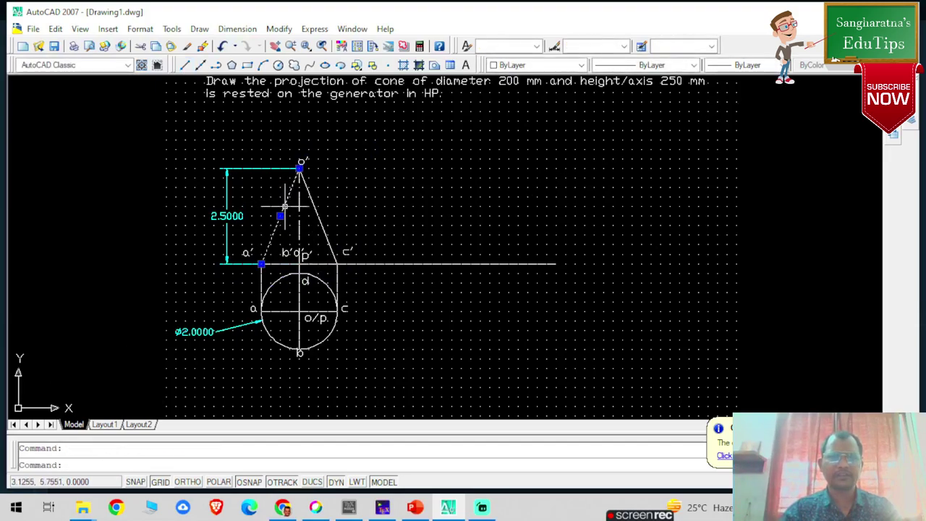
pyautogui.click(324, 230)
pyautogui.click(318, 264)
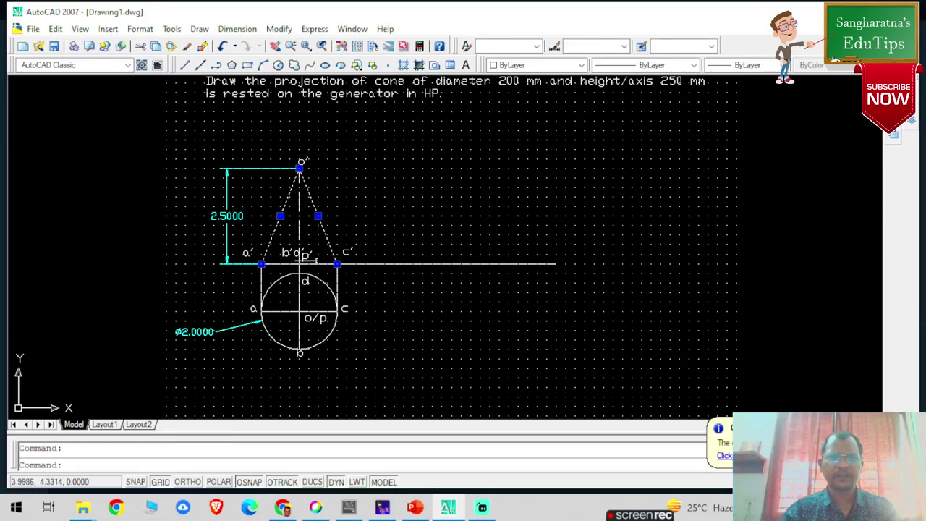
pyautogui.click(759, 66)
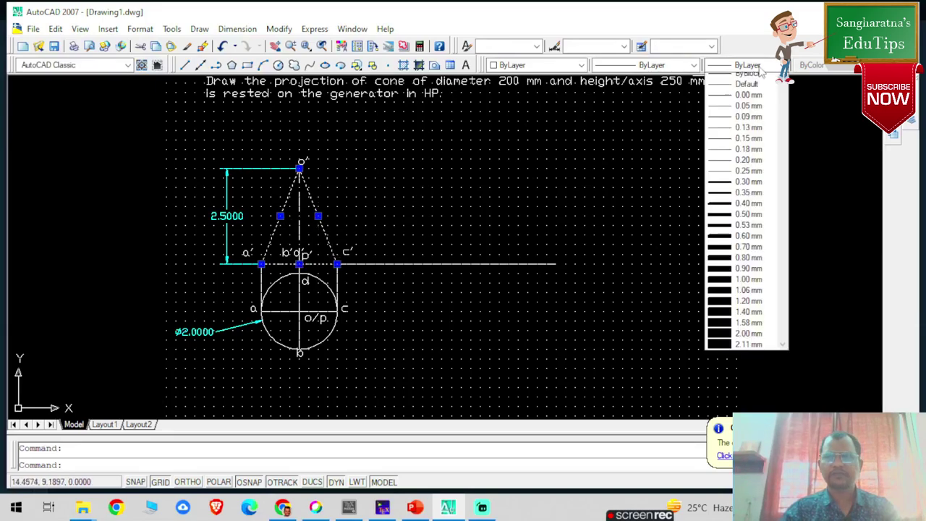
pyautogui.click(747, 197)
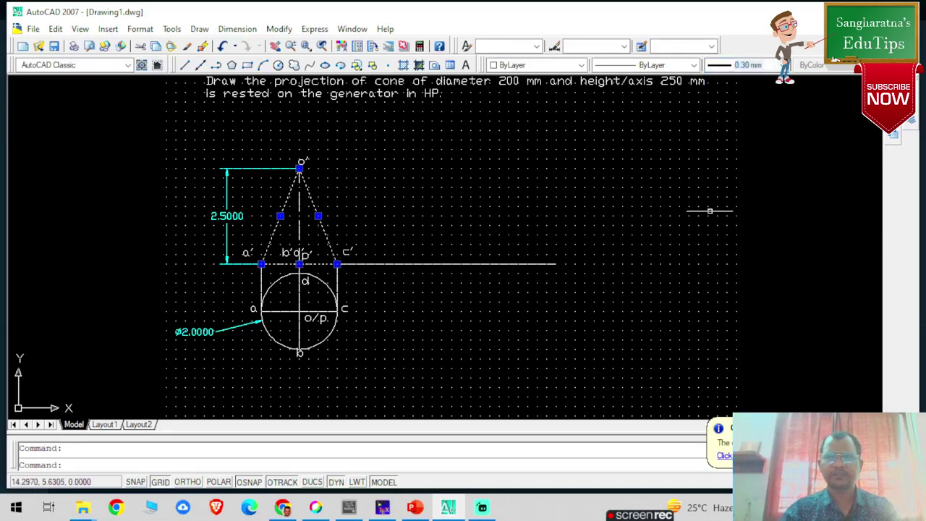
pyautogui.press('Escape')
pyautogui.click(356, 482)
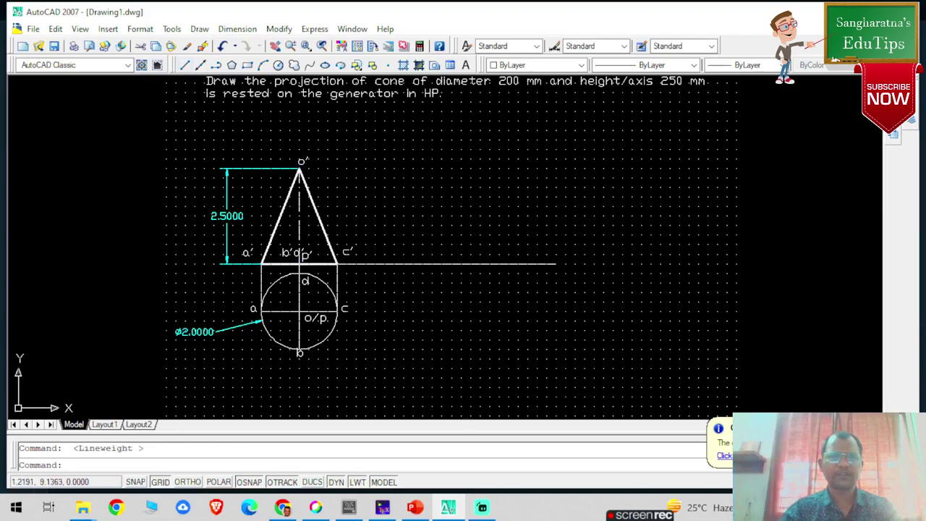
# - Give the top-view circle a 0.30 mm lineweight
pyautogui.click(283, 280)
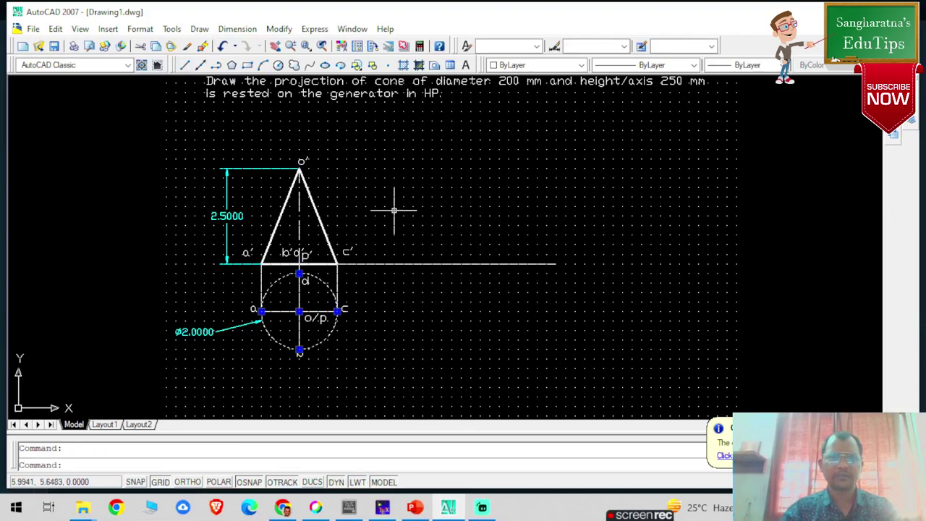
pyautogui.click(735, 66)
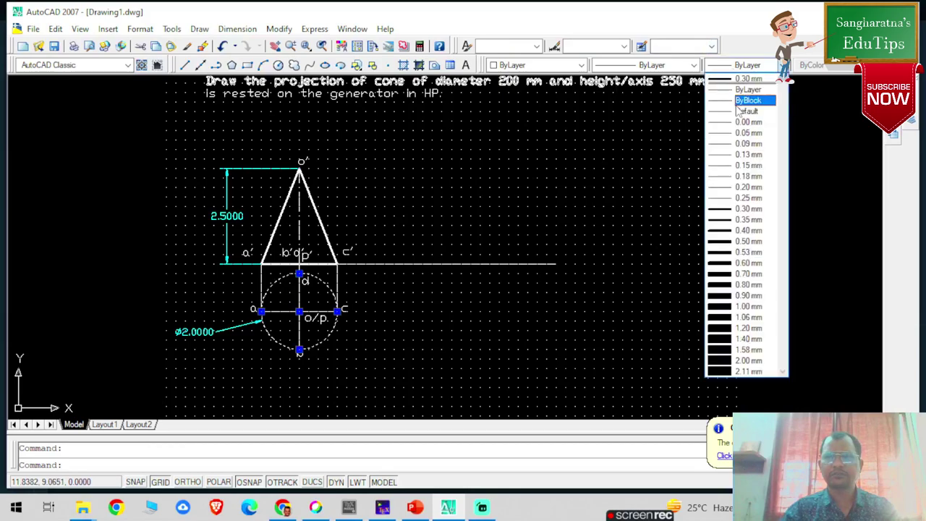
pyautogui.click(743, 213)
pyautogui.press('Escape')
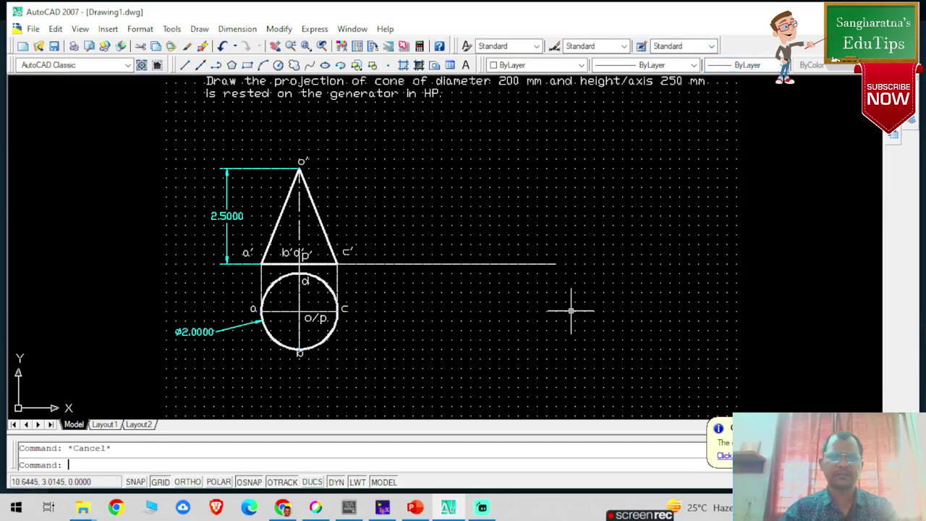
# - Make the a'–a and c'–c projectors and the short centre line cyan
pyautogui.click(261, 285)
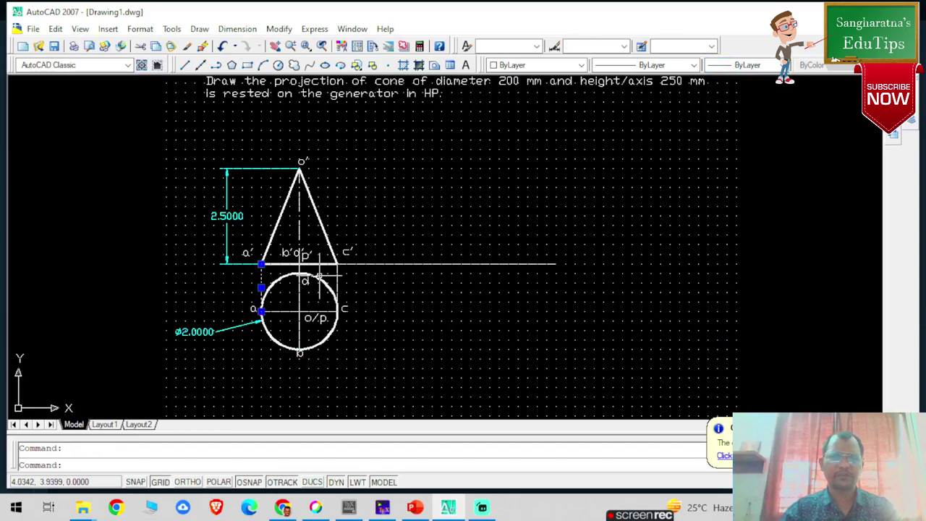
pyautogui.click(299, 269)
pyautogui.click(337, 276)
pyautogui.click(570, 65)
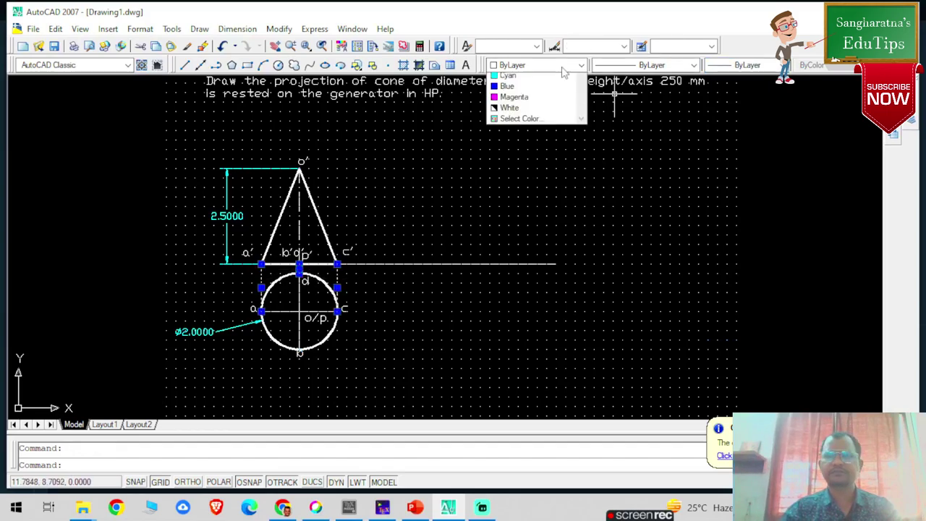
pyautogui.click(527, 133)
pyautogui.click(613, 89)
pyautogui.press('Escape')
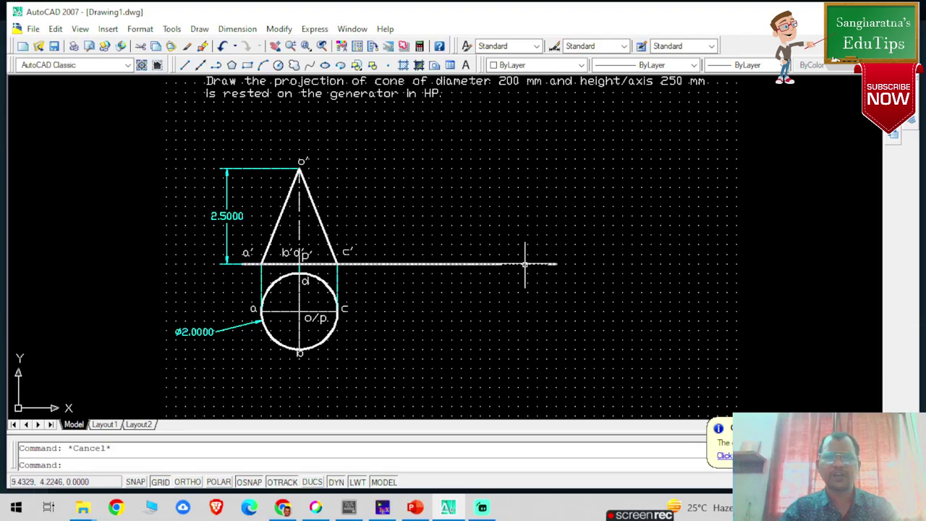
# - Copy the labelled cone elevation and paste it onto the reference line to the right
pyautogui.click(225, 139)
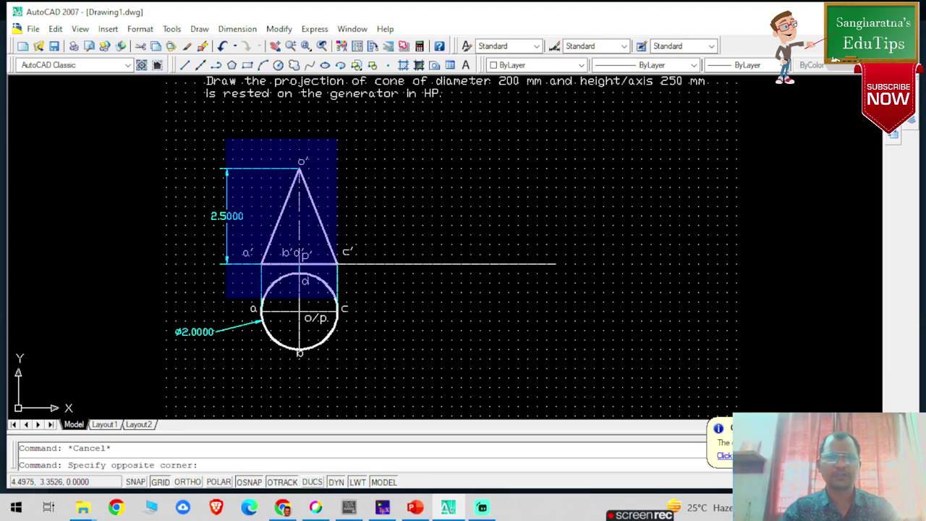
pyautogui.click(368, 279)
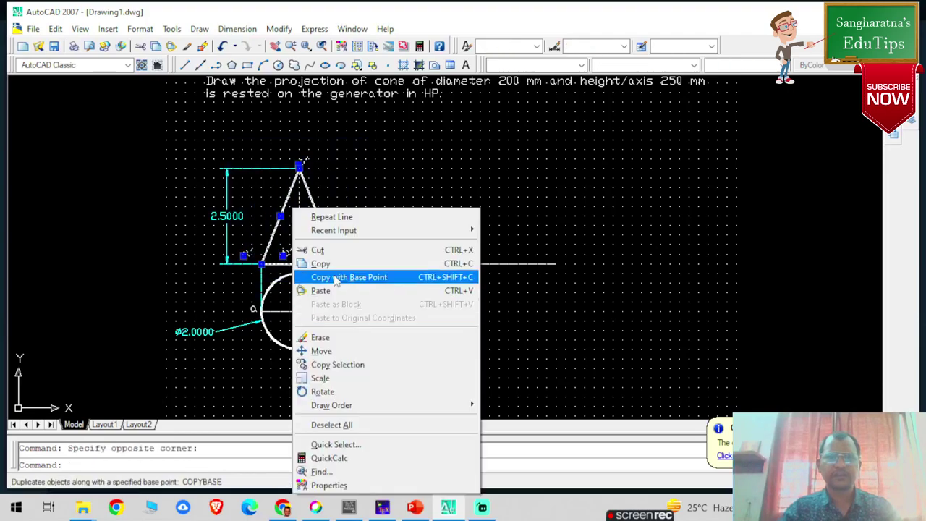
pyautogui.click(321, 263)
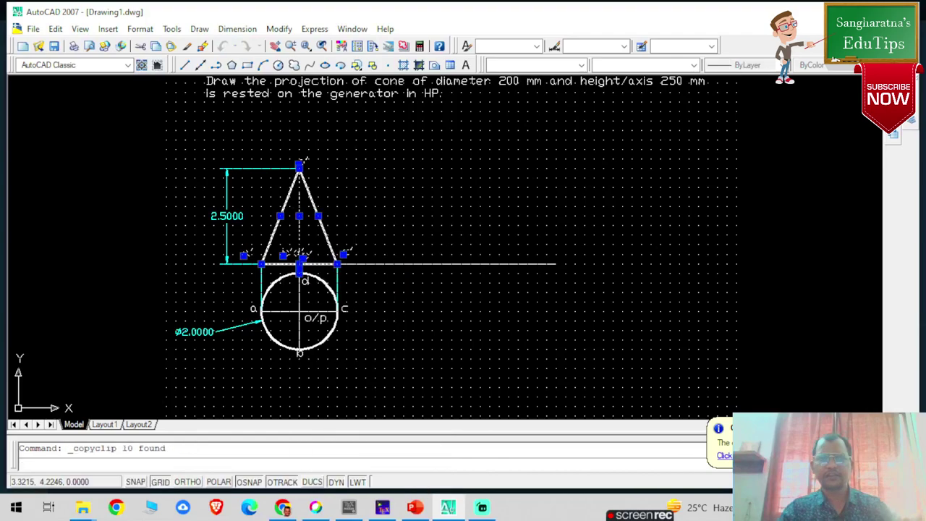
pyautogui.hotkey('ctrl', 'v')
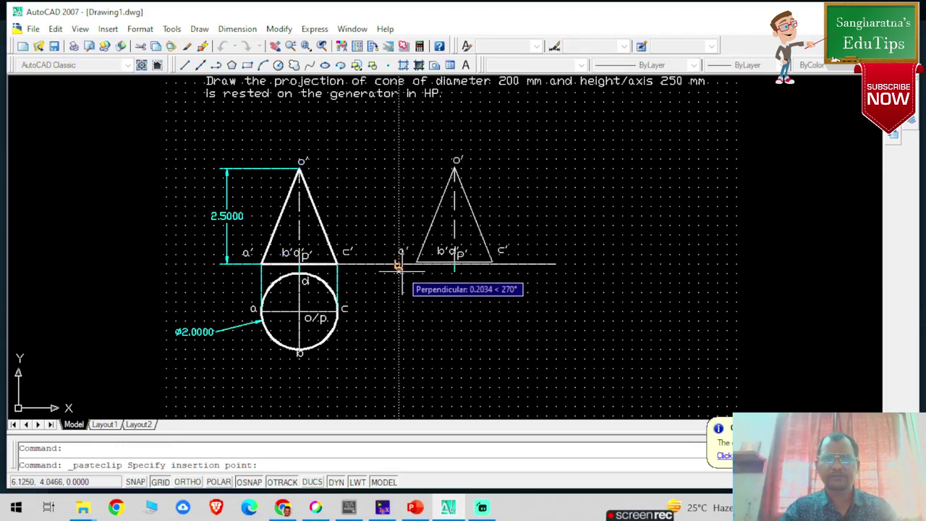
pyautogui.click(400, 267)
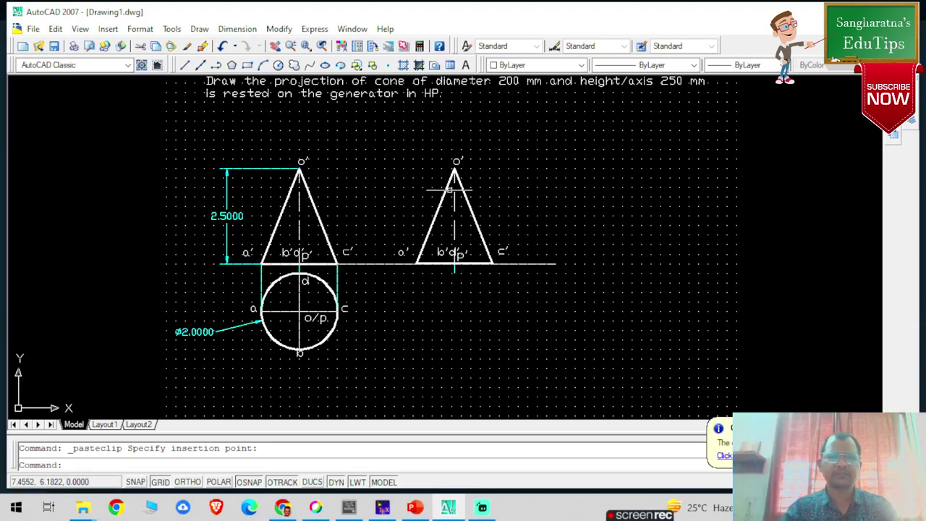
# - Rotate the duplicate cone about corner c' so it lies on a generator
pyautogui.click(373, 148)
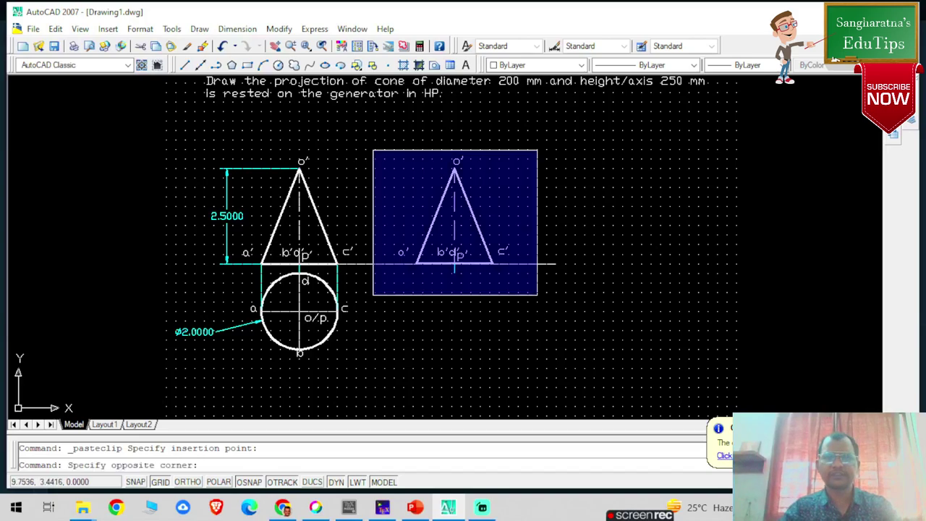
pyautogui.click(537, 295)
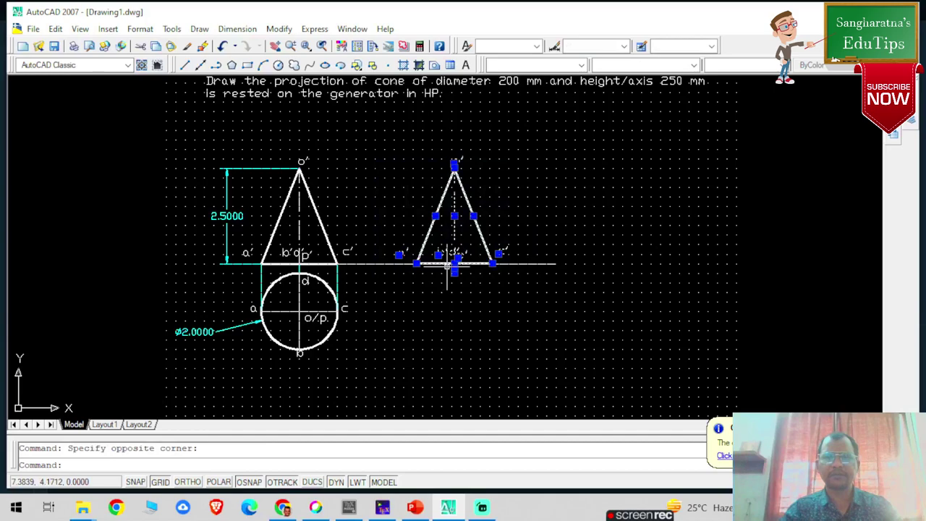
pyautogui.rightClick(455, 267)
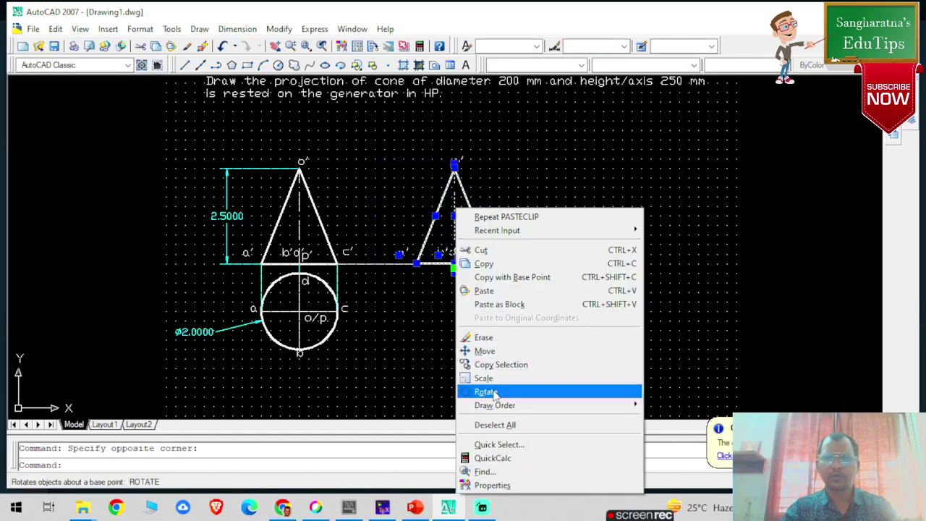
pyautogui.click(486, 392)
pyautogui.click(492, 263)
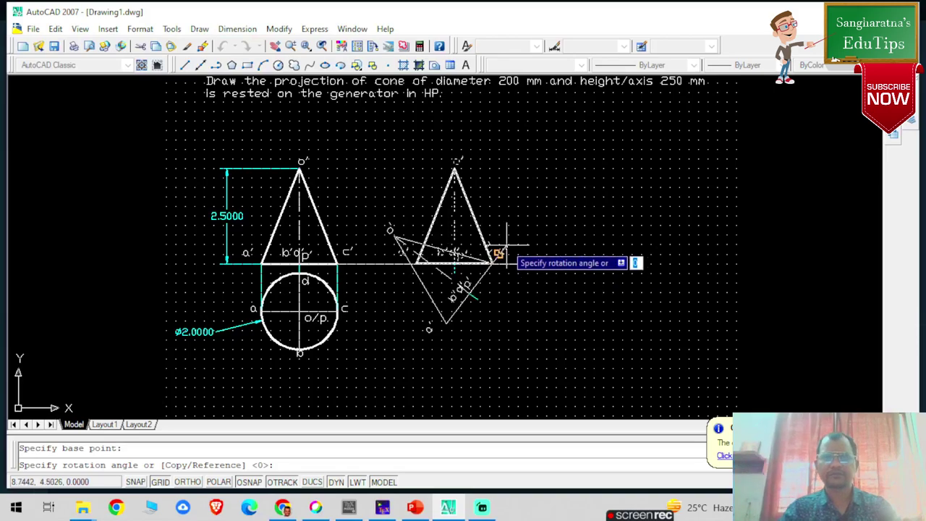
pyautogui.click(480, 296)
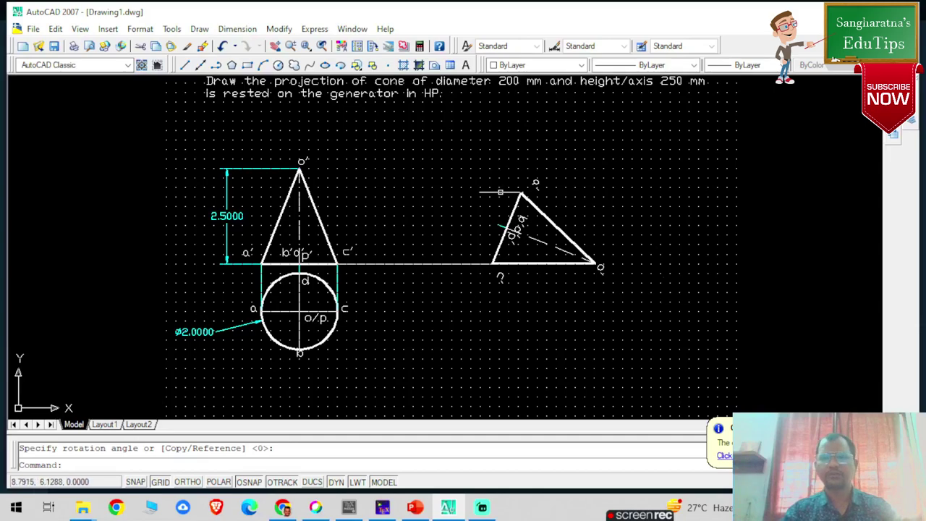
pyautogui.click(462, 152)
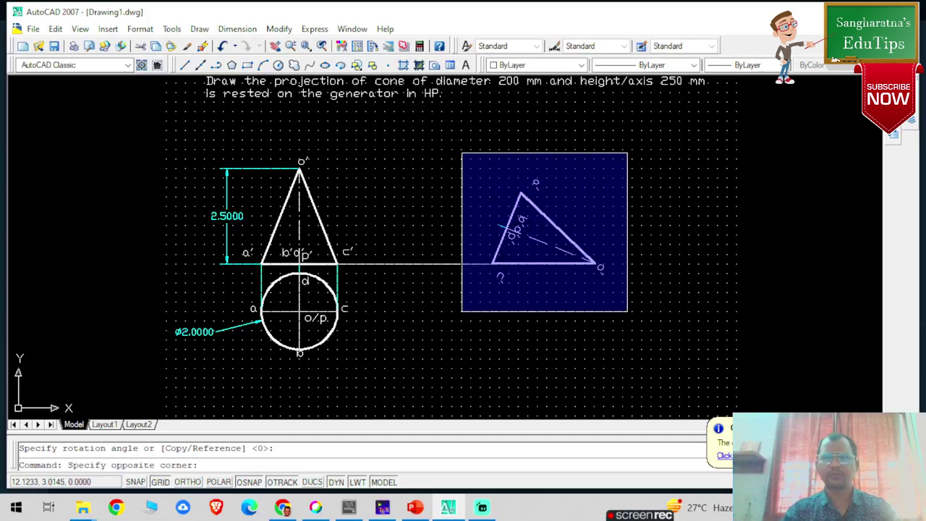
# - Move the selected tilted cone copy left, closer to the front view on the reference line
pyautogui.click(627, 311)
pyautogui.rightClick(571, 266)
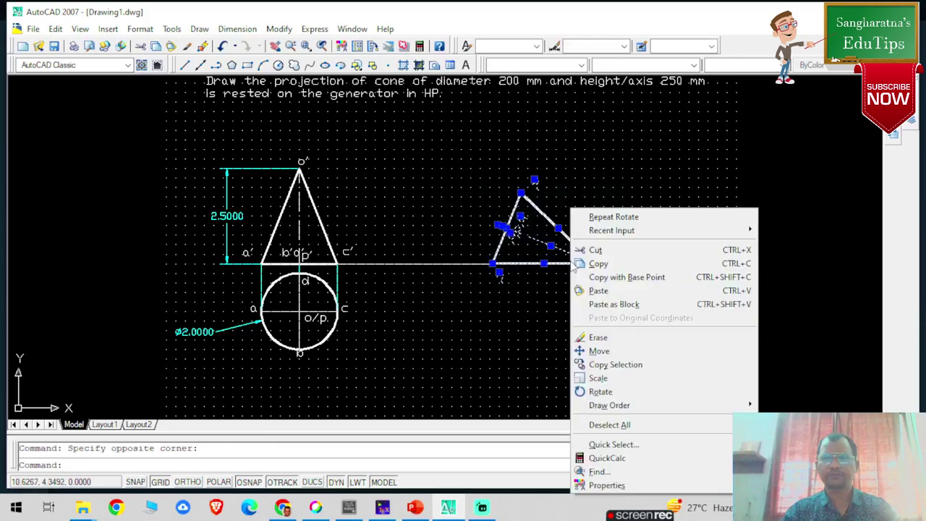
pyautogui.click(599, 351)
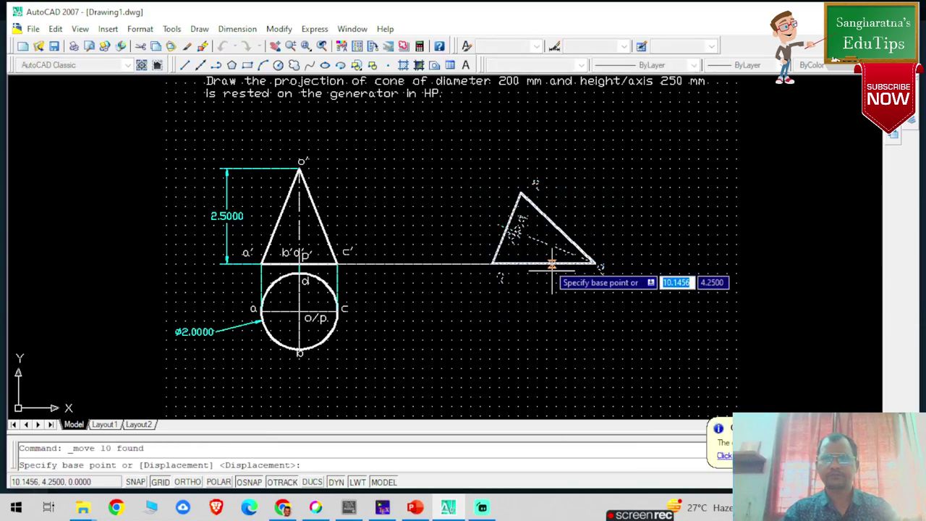
pyautogui.click(544, 263)
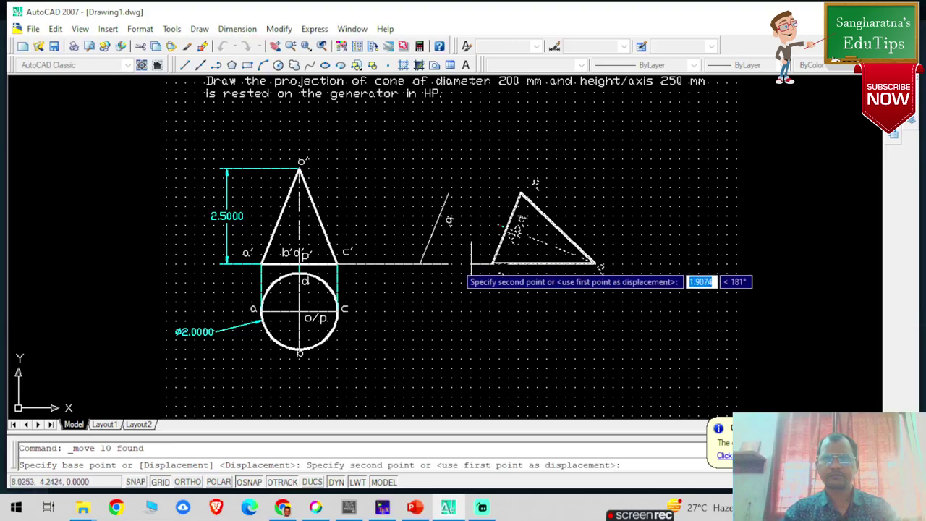
pyautogui.click(434, 264)
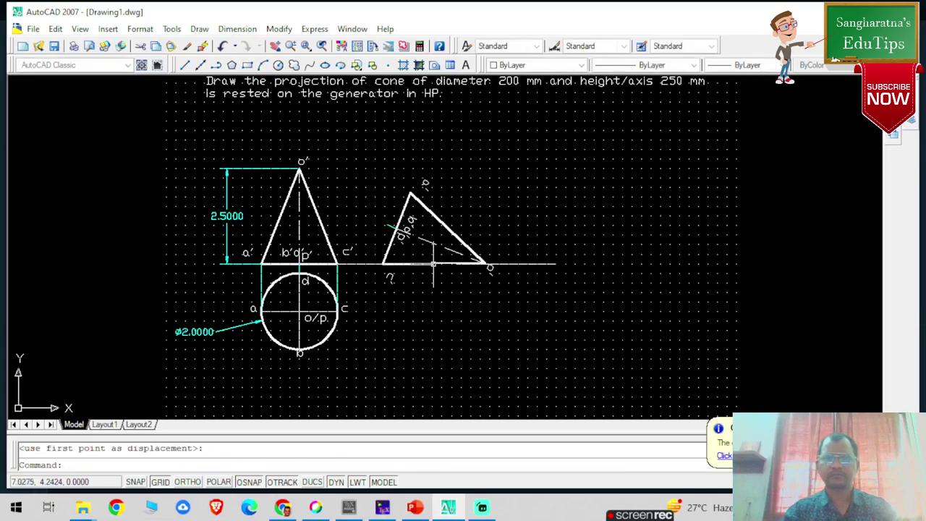
pyautogui.press('Escape')
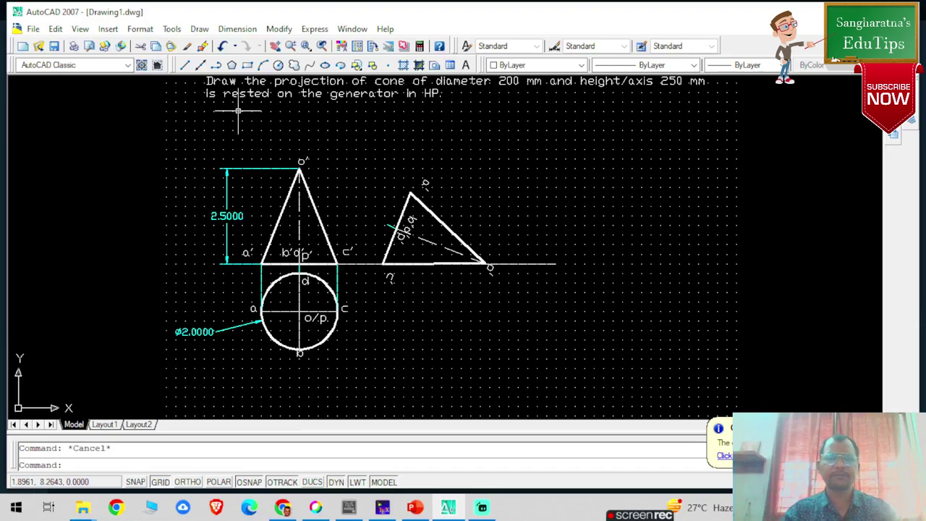
pyautogui.scroll(3, 432, 234)
pyautogui.scroll(-3, 432, 234)
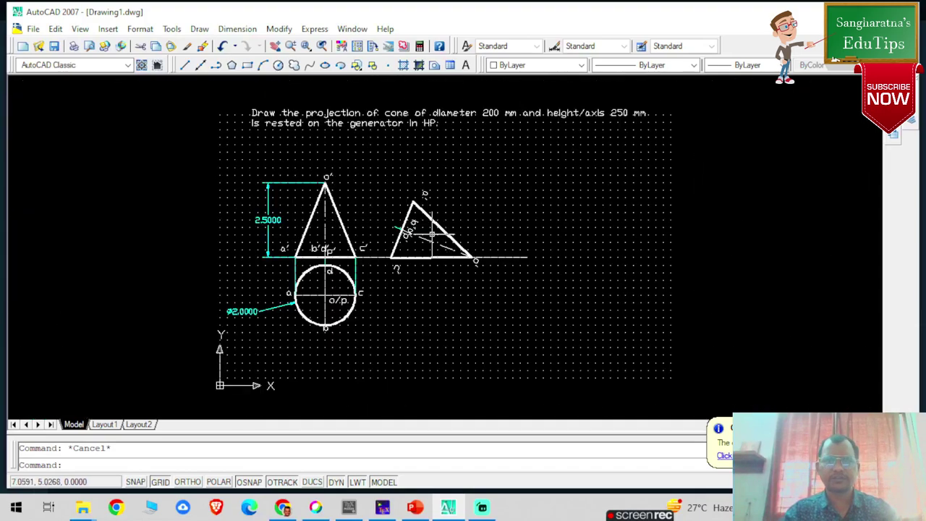
pyautogui.scroll(6, 432, 234)
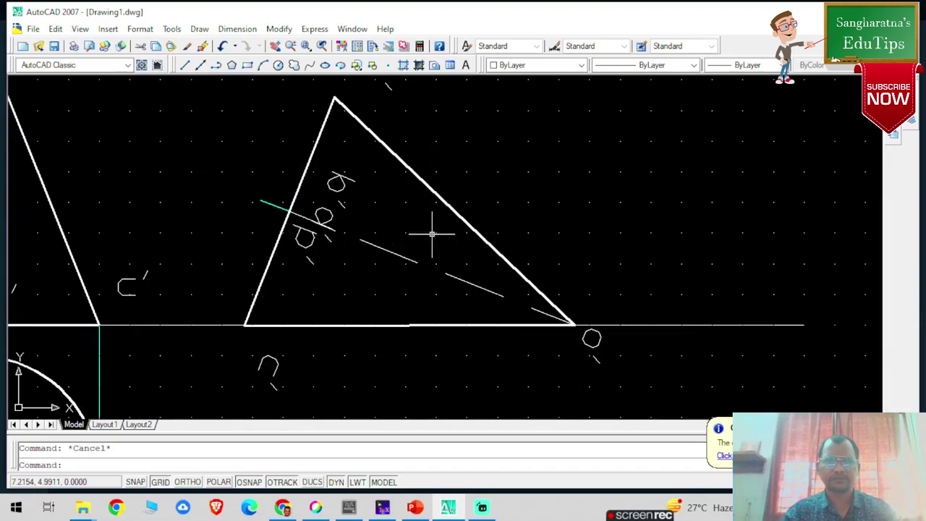
pyautogui.scroll(-5, 432, 234)
pyautogui.scroll(3, 432, 233)
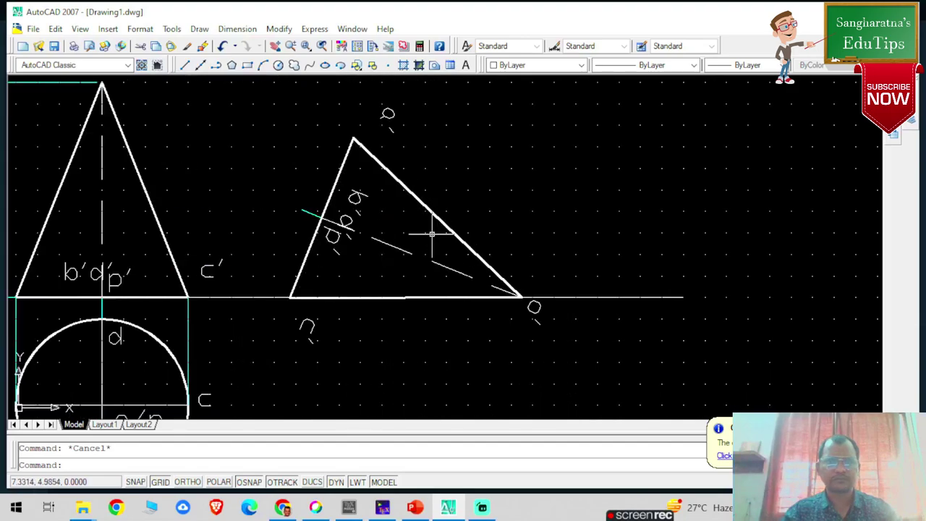
pyautogui.scroll(-4, 432, 233)
pyautogui.scroll(1, 426, 234)
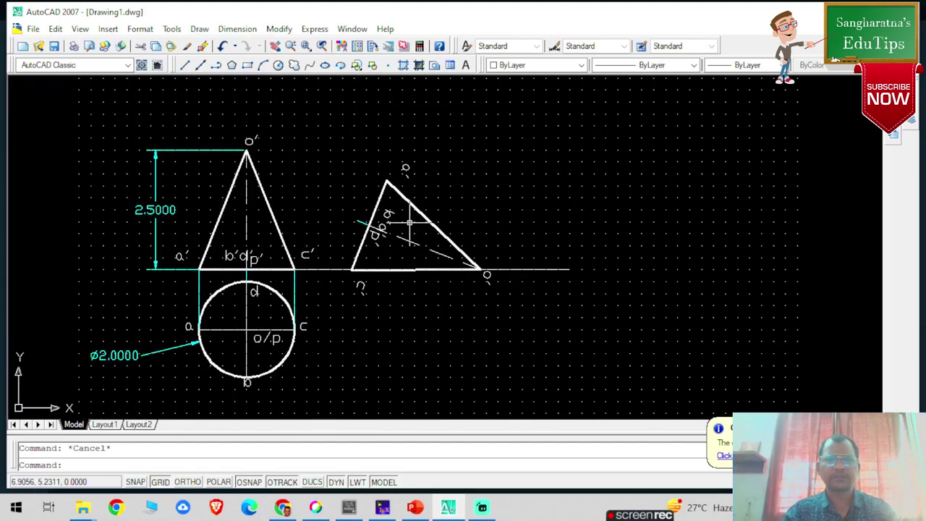
# - With Ortho on, drop vertical projectors from the tilted view's left corner and left edge
pyautogui.click(185, 64)
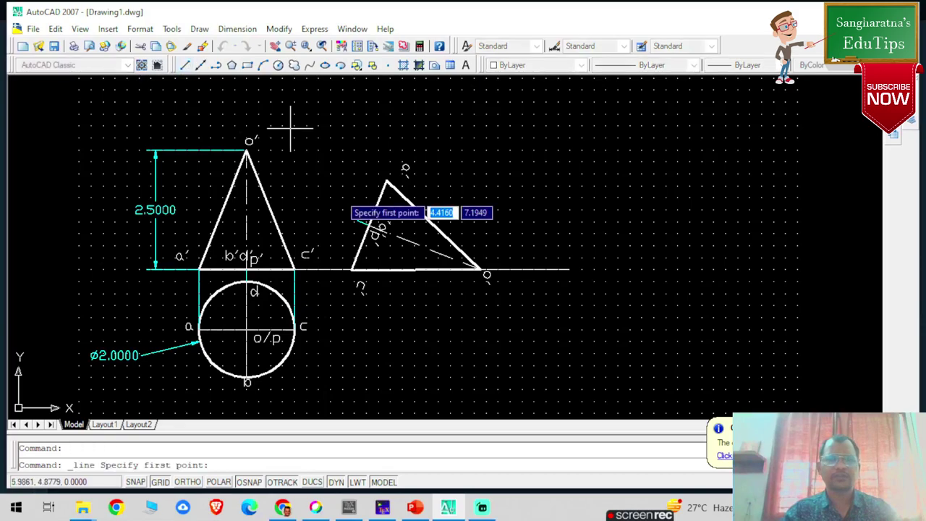
pyautogui.click(351, 269)
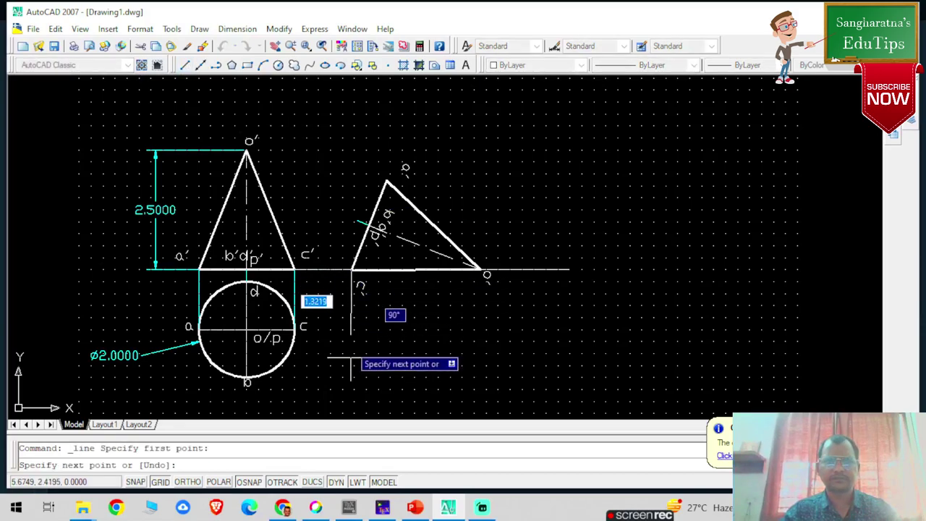
pyautogui.click(186, 482)
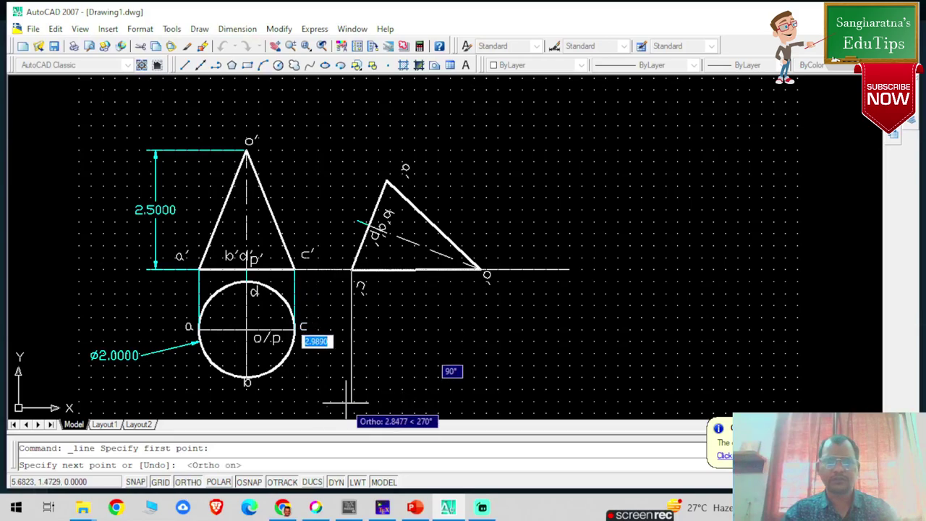
pyautogui.click(351, 397)
pyautogui.press('Escape')
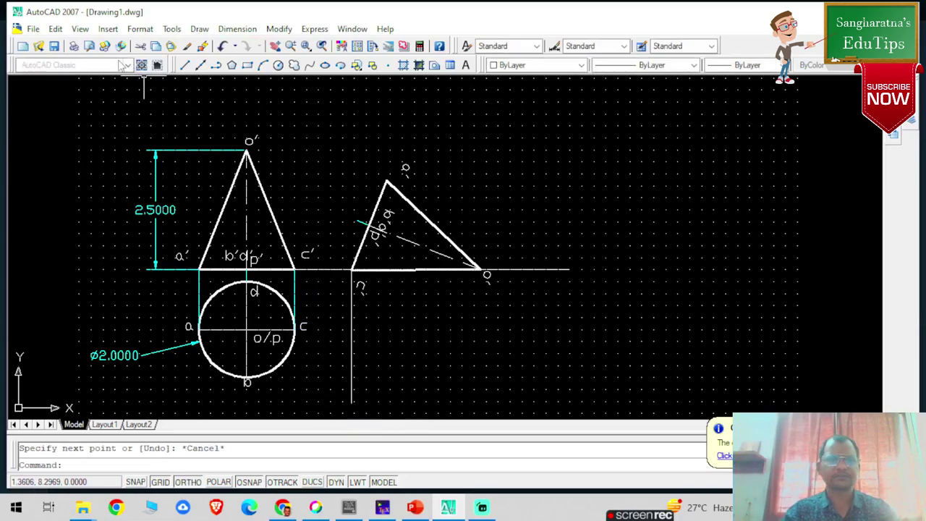
pyautogui.click(184, 66)
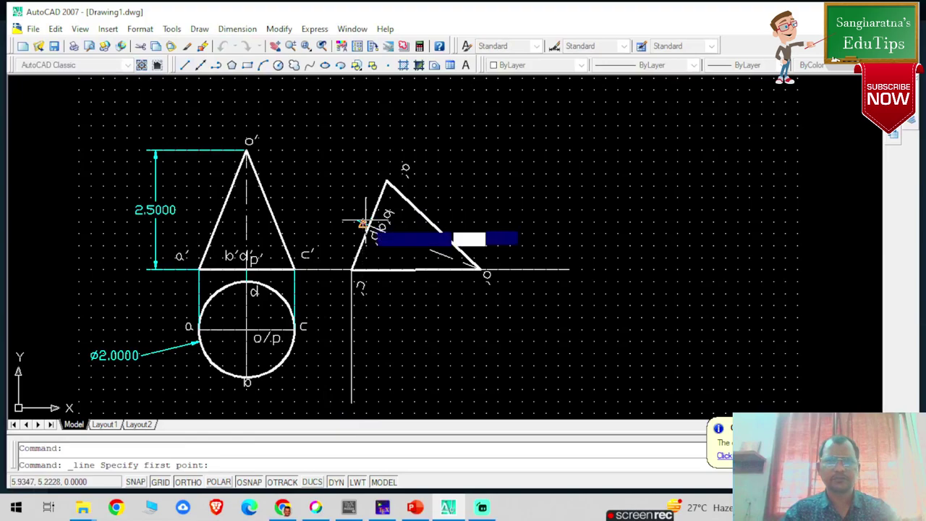
pyautogui.click(362, 224)
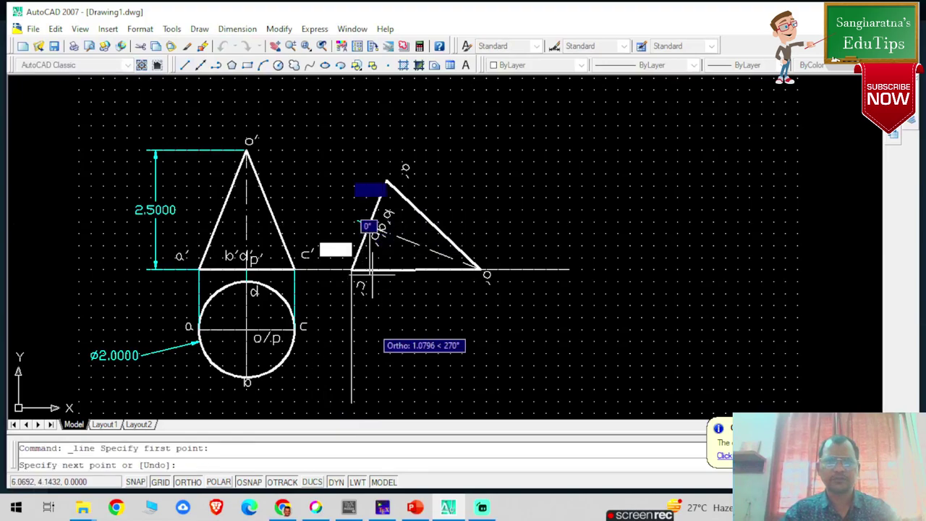
pyautogui.click(370, 403)
pyautogui.press('Escape')
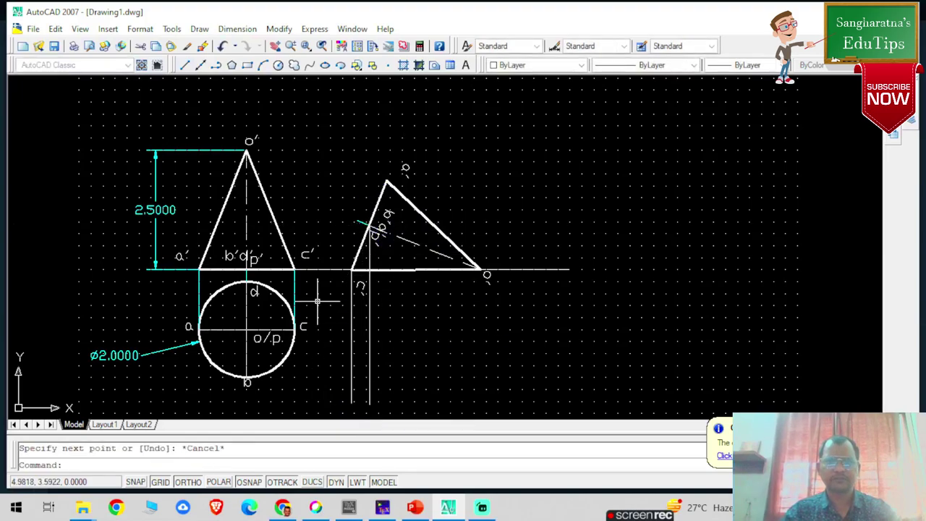
# - Drop vertical projectors from the tilted view's apex and its right vertex o
pyautogui.click(185, 65)
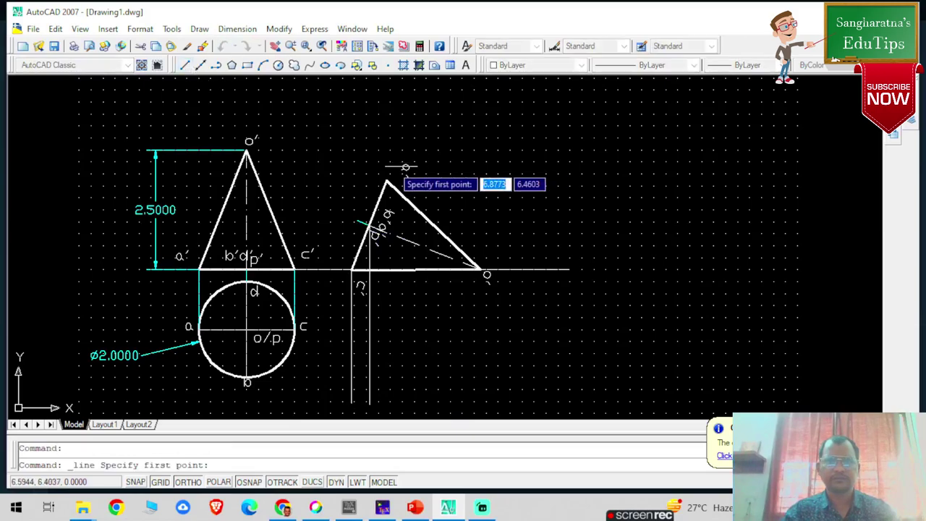
pyautogui.click(386, 181)
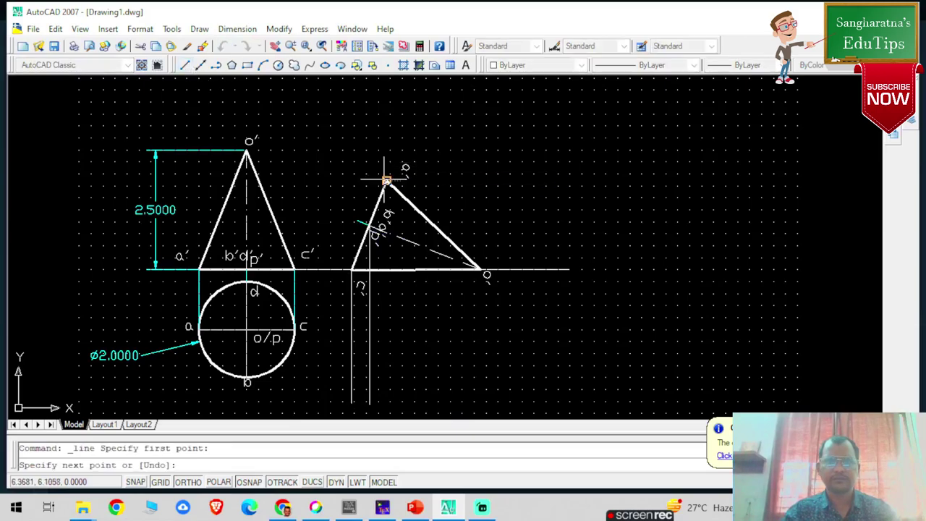
pyautogui.click(396, 398)
pyautogui.press('Escape')
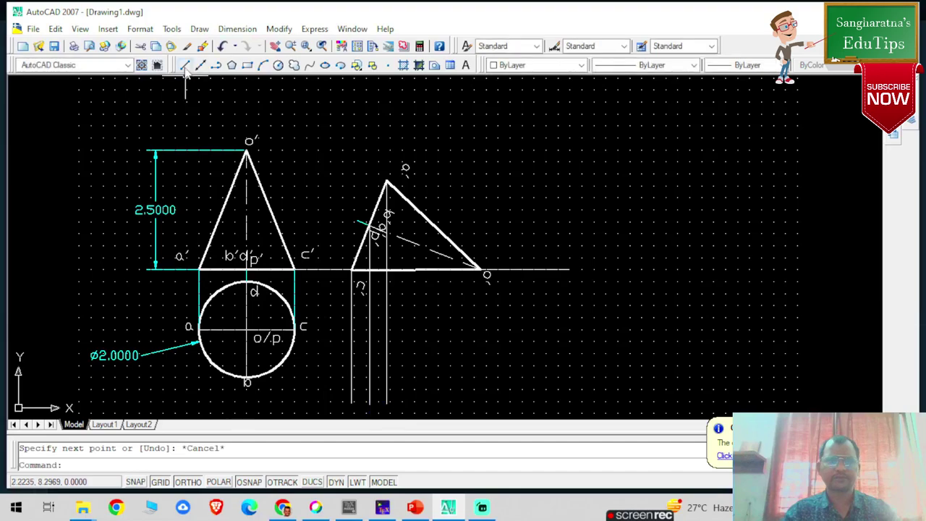
pyautogui.click(184, 65)
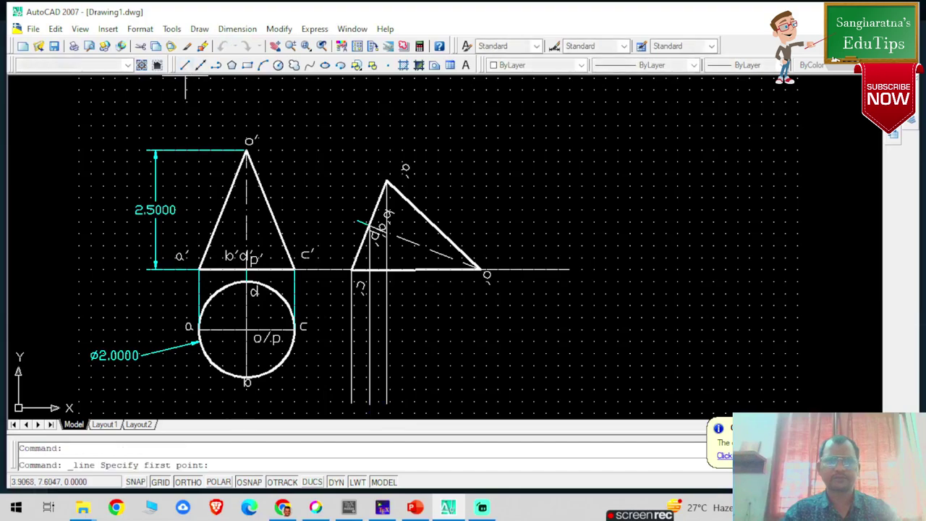
pyautogui.click(478, 269)
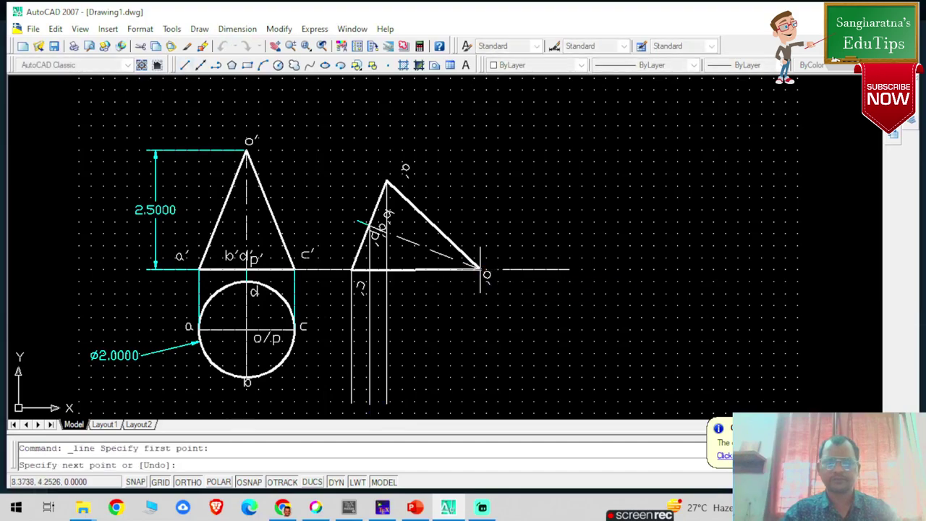
pyautogui.click(477, 401)
pyautogui.press('Escape')
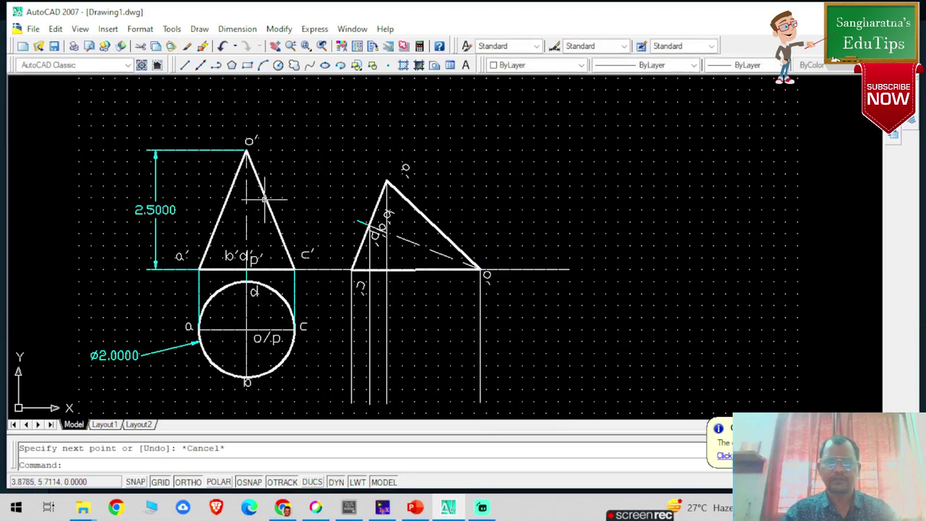
pyautogui.press('Return')
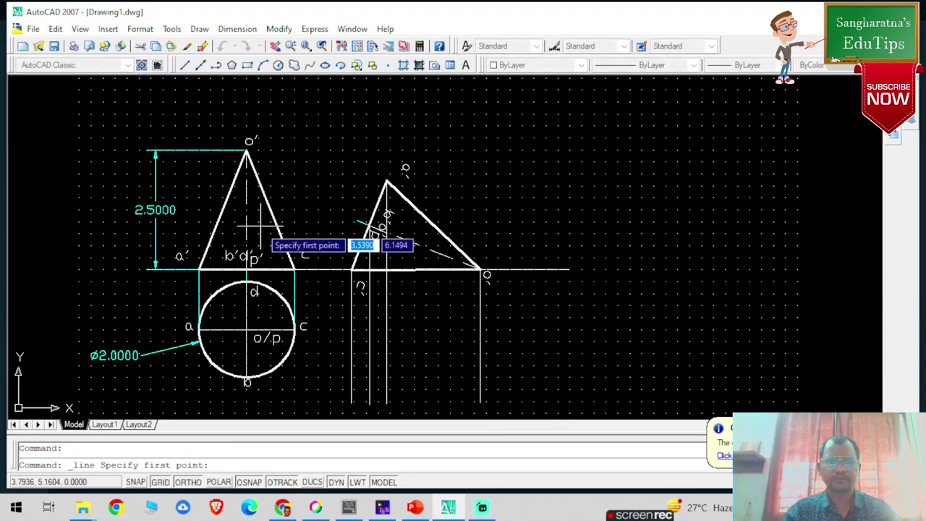
# - Run horizontal projectors right from circle points d, c and b, then select the d and c lines
pyautogui.click(247, 281)
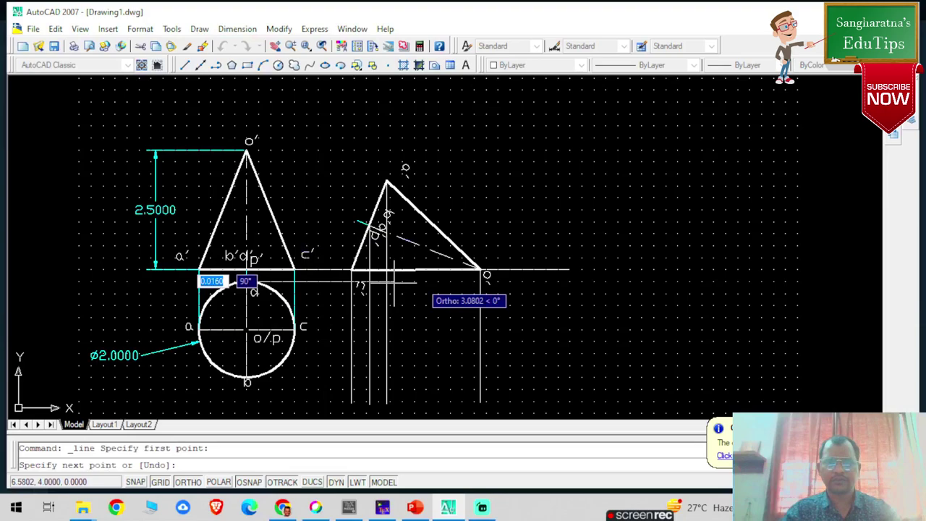
pyautogui.press('Escape')
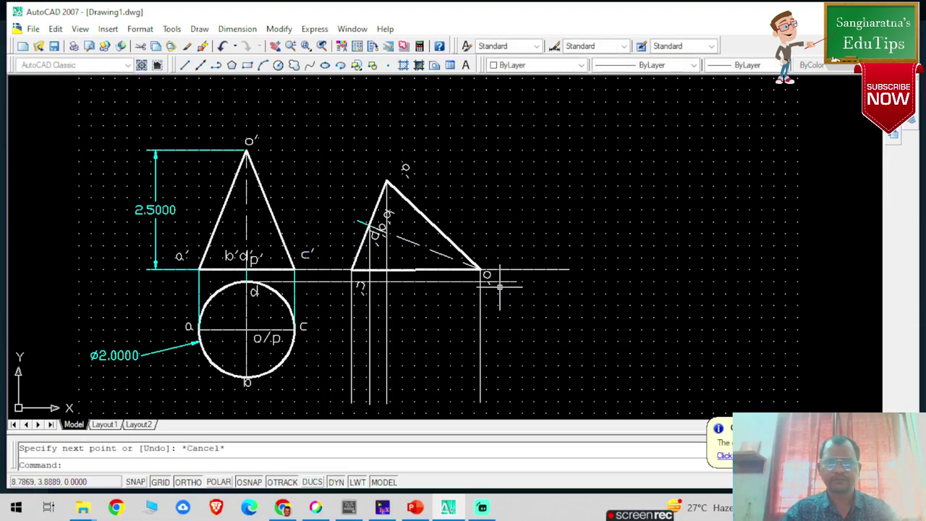
pyautogui.click(184, 65)
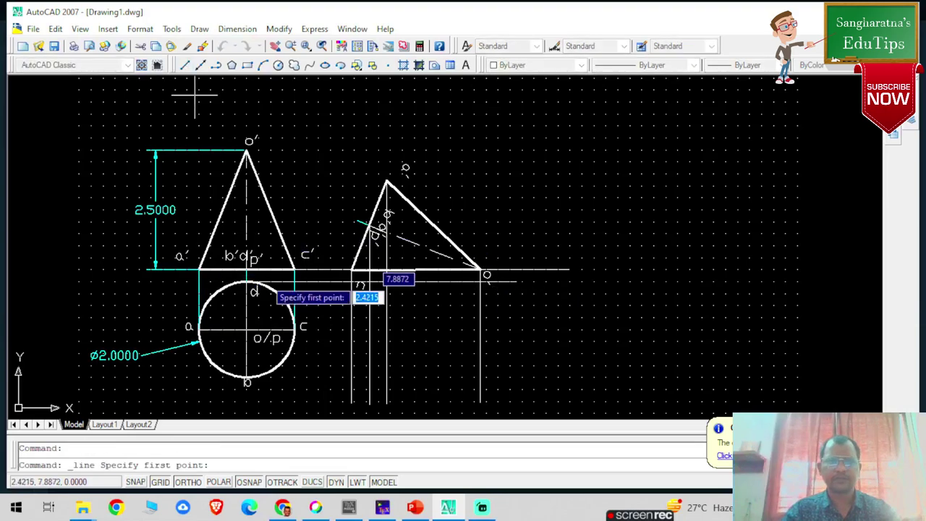
pyautogui.click(295, 331)
pyautogui.click(500, 330)
pyautogui.press('Escape')
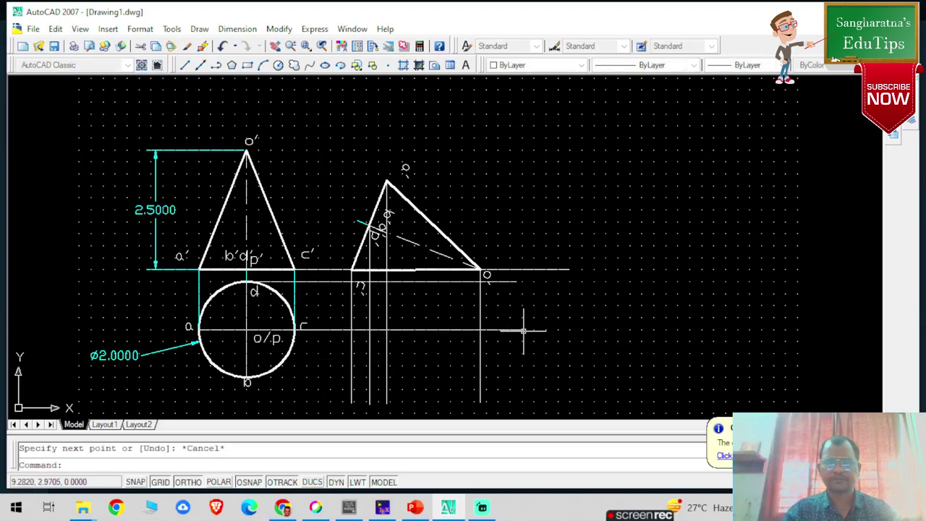
pyautogui.click(184, 64)
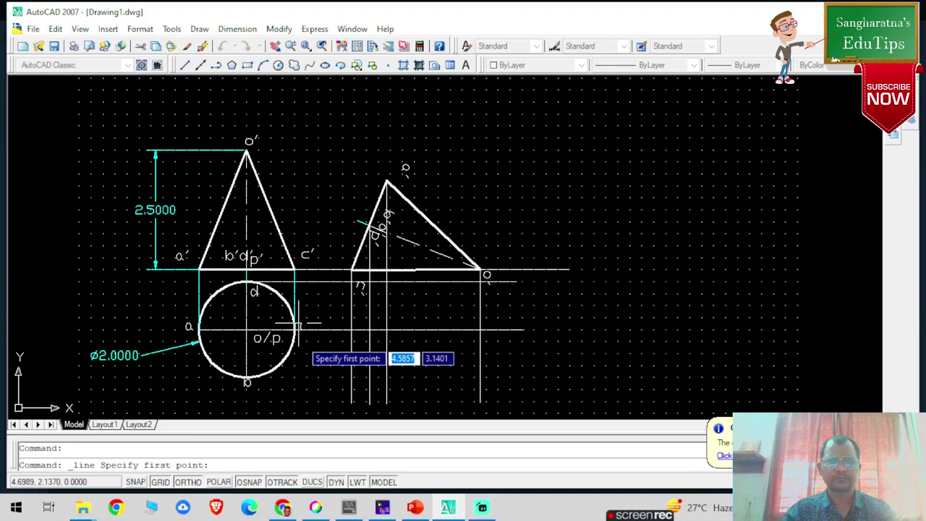
pyautogui.click(245, 378)
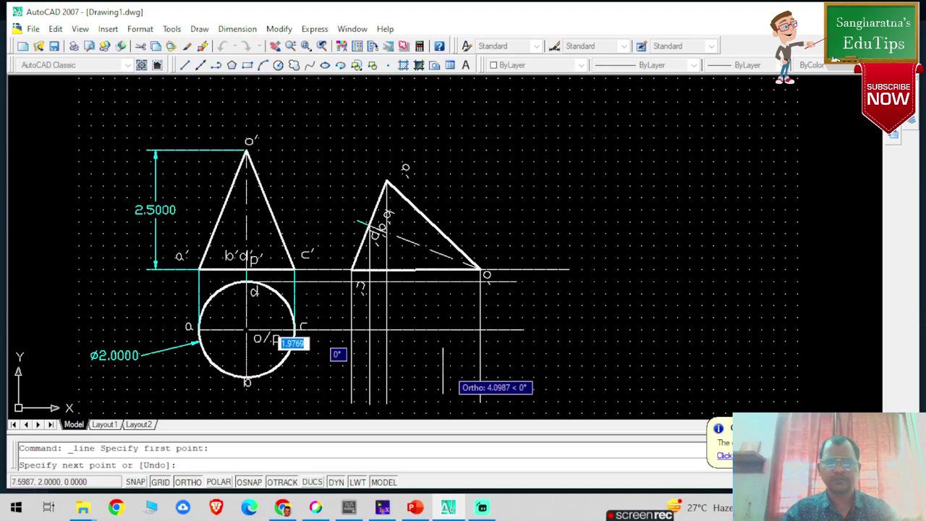
pyautogui.click(506, 376)
pyautogui.press('Escape')
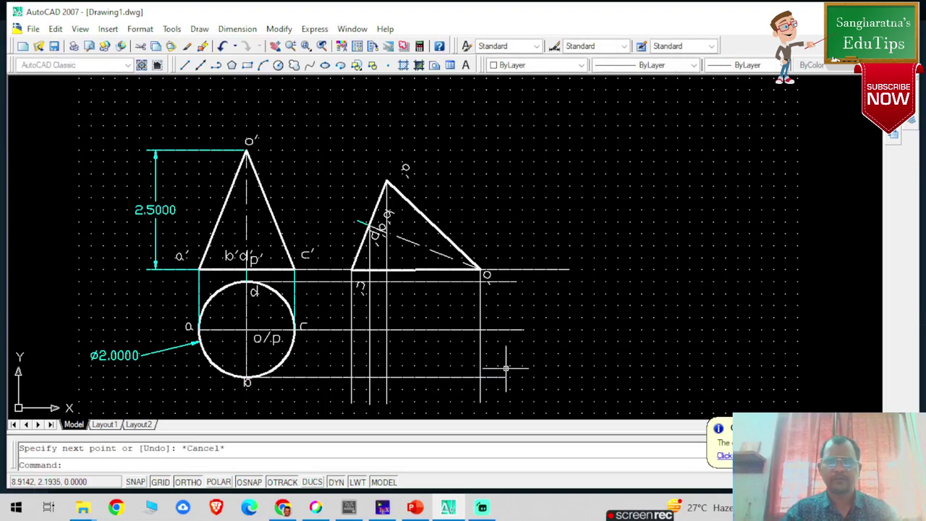
pyautogui.click(327, 330)
pyautogui.click(330, 282)
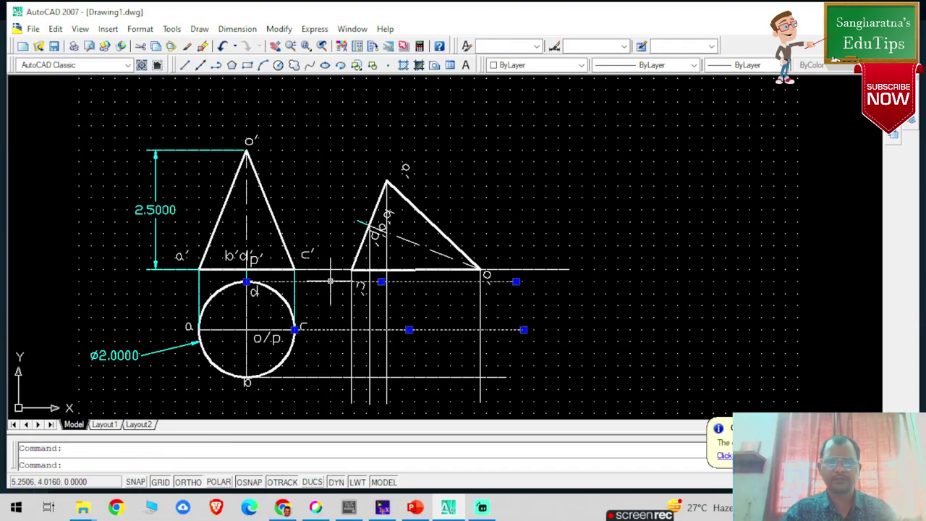
# - Select the vertical projectors and the line from b and make all the projectors cyan
pyautogui.click(351, 301)
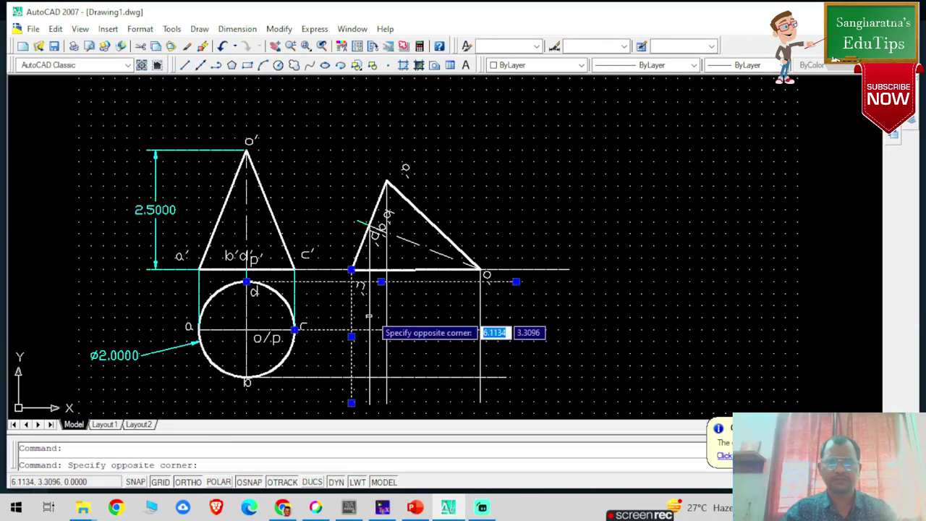
pyautogui.click(369, 315)
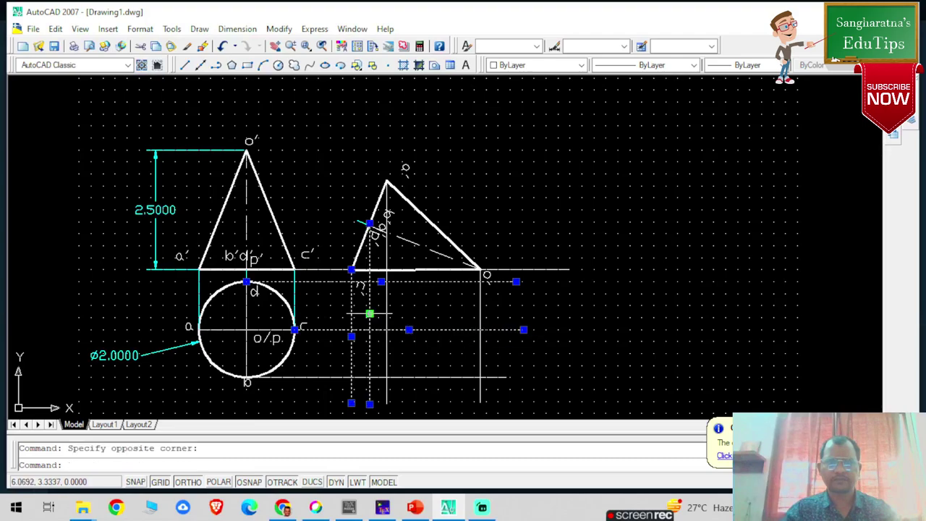
pyautogui.click(387, 313)
pyautogui.click(480, 317)
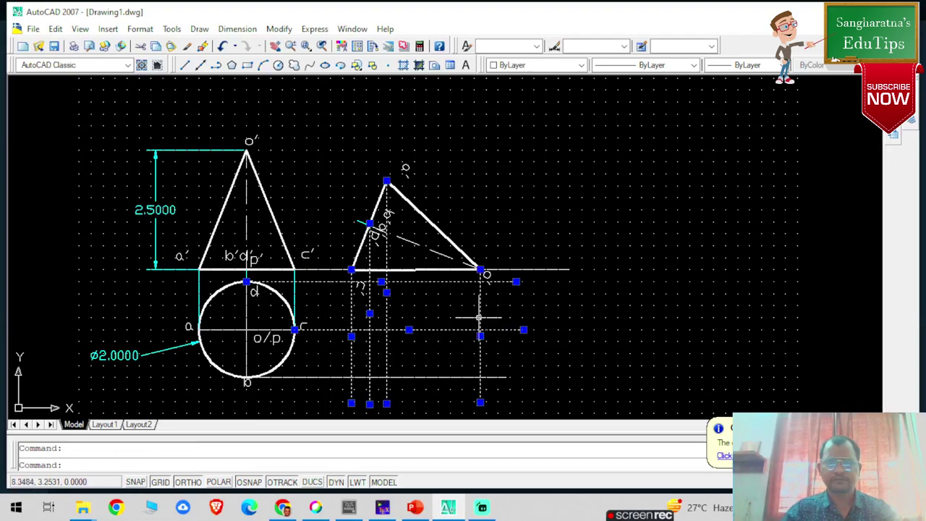
pyautogui.click(409, 377)
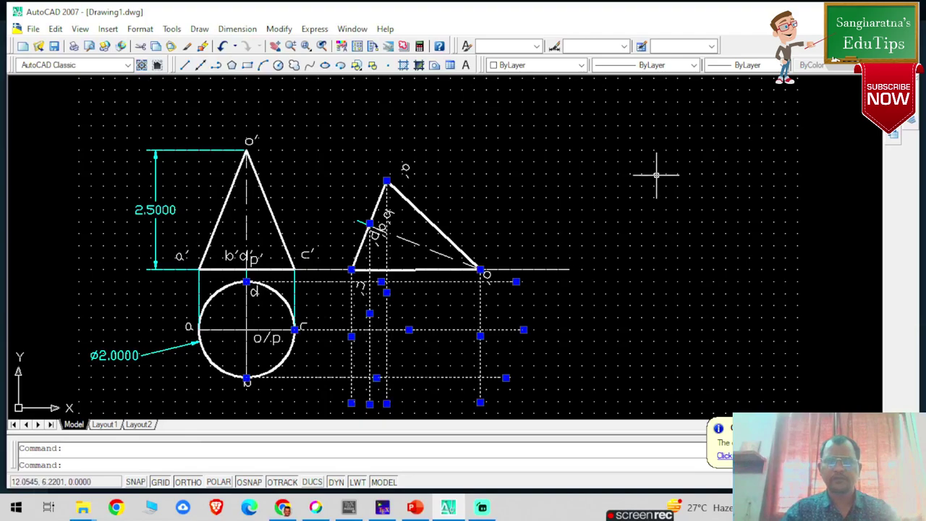
pyautogui.click(580, 65)
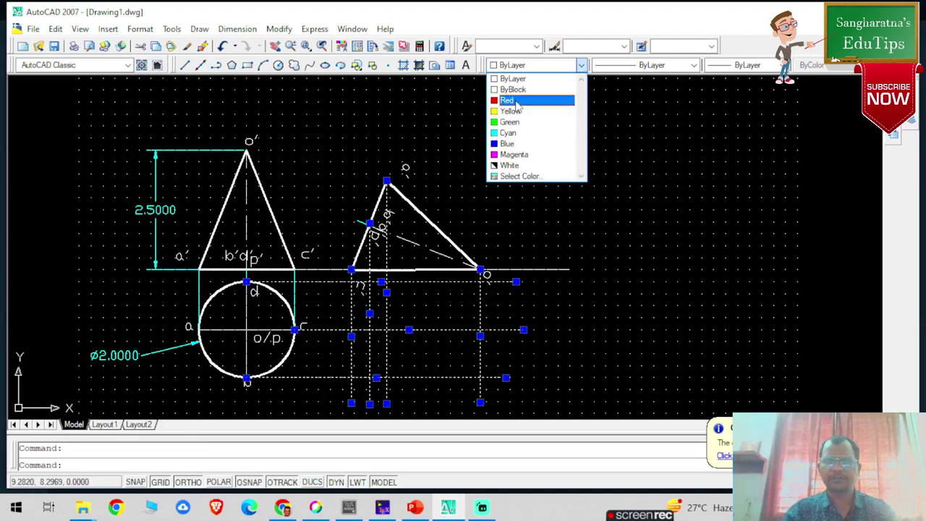
pyautogui.click(517, 135)
pyautogui.press('Escape')
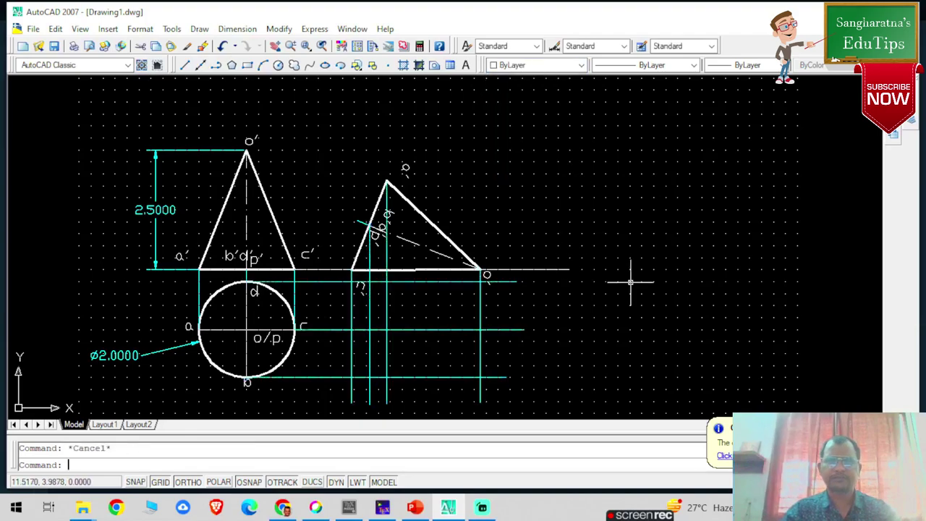
pyautogui.click(388, 66)
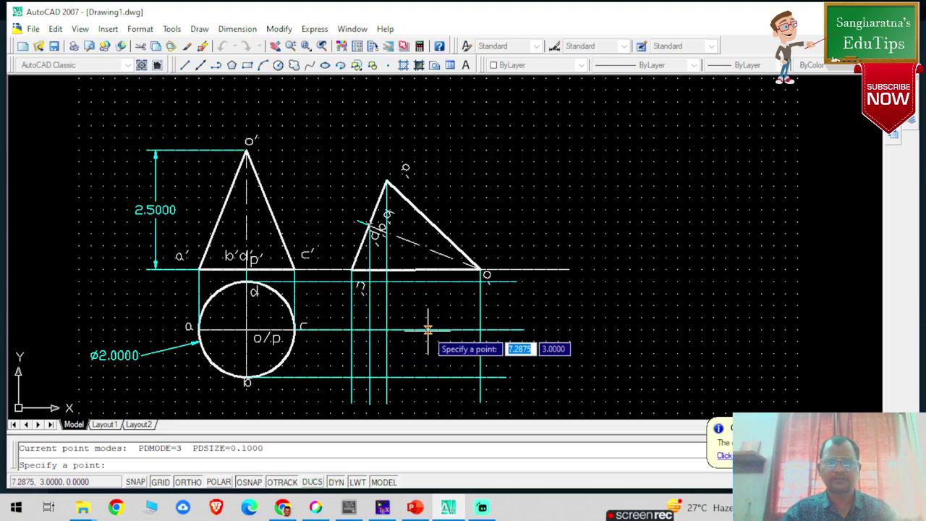
# - Place X point markers at the five projector intersections on the d, c and b lines
pyautogui.click(484, 326)
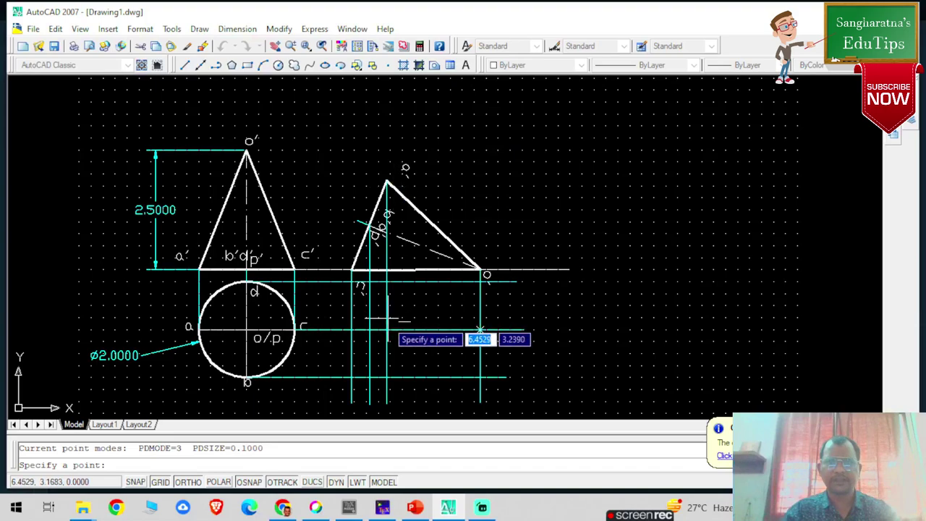
pyautogui.click(388, 328)
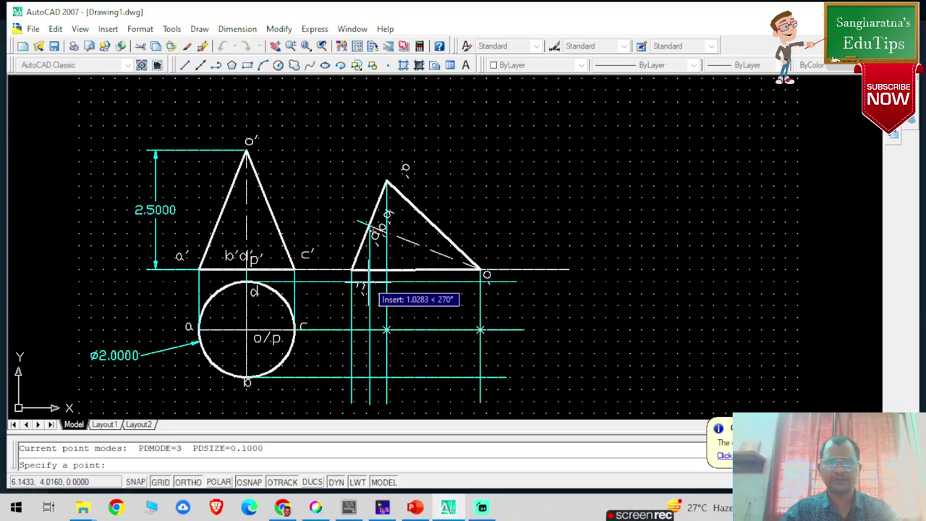
pyautogui.click(369, 282)
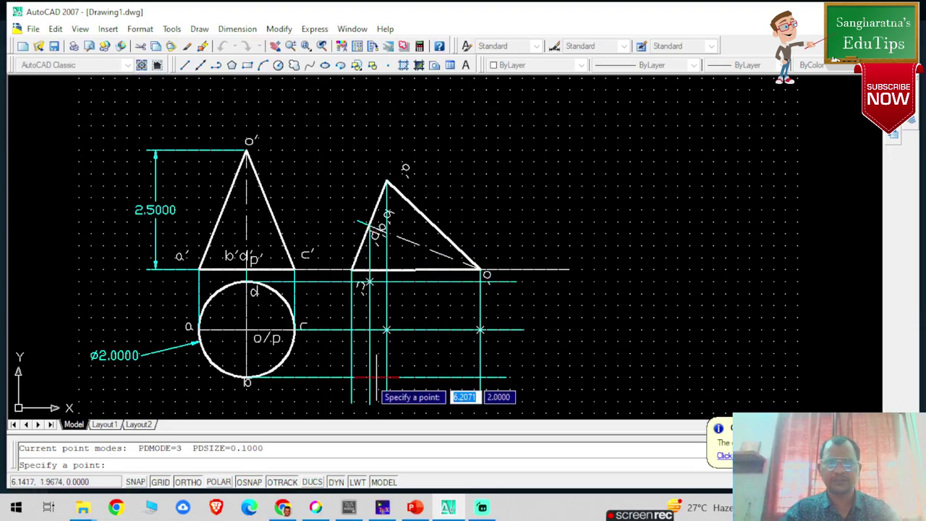
pyautogui.click(369, 377)
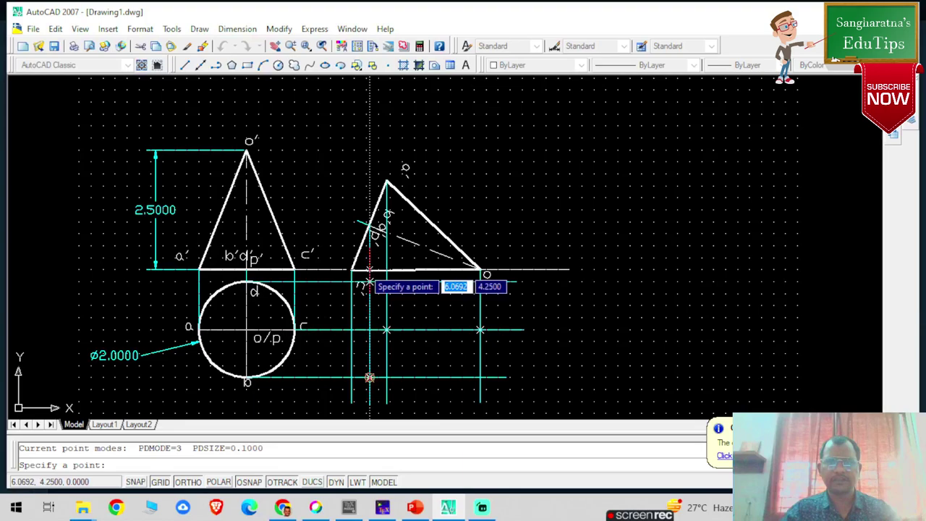
pyautogui.click(351, 330)
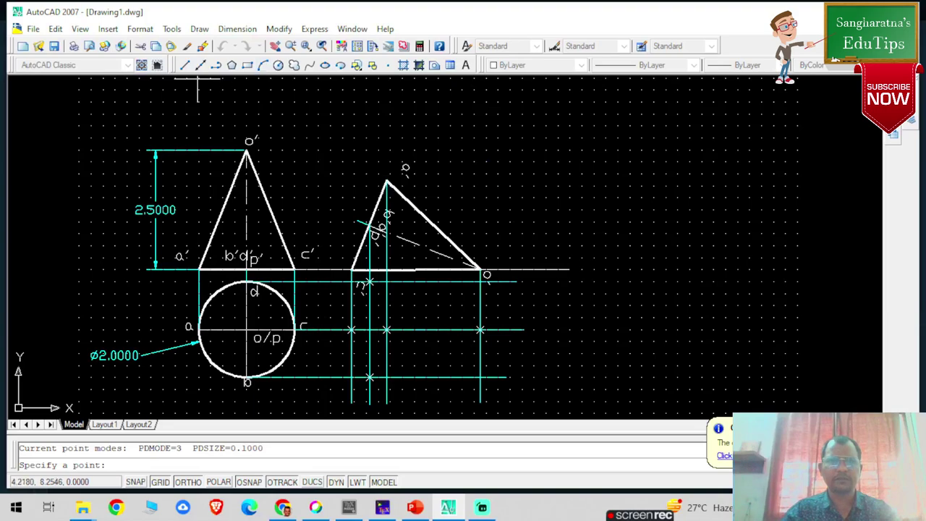
pyautogui.click(326, 65)
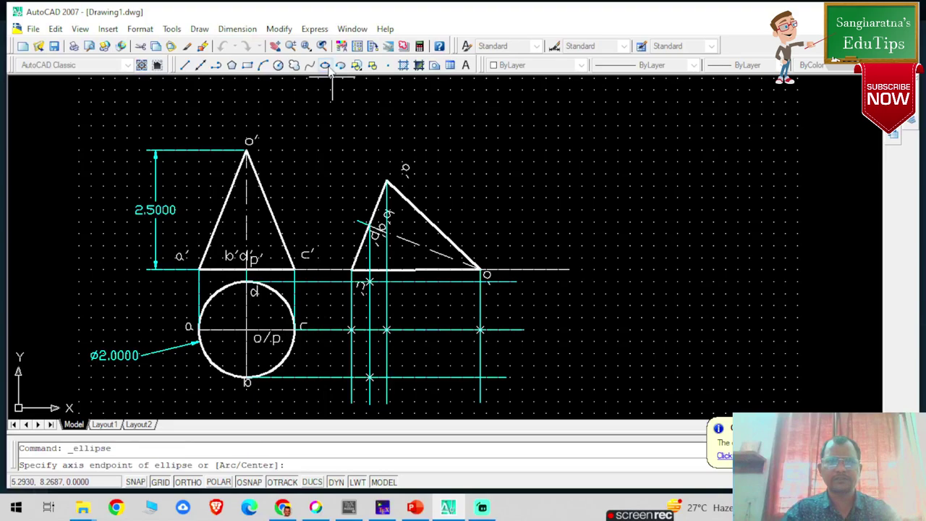
# - Draw an ellipse with its axis between the two c-line markers and width through the bottom marker
pyautogui.click(351, 334)
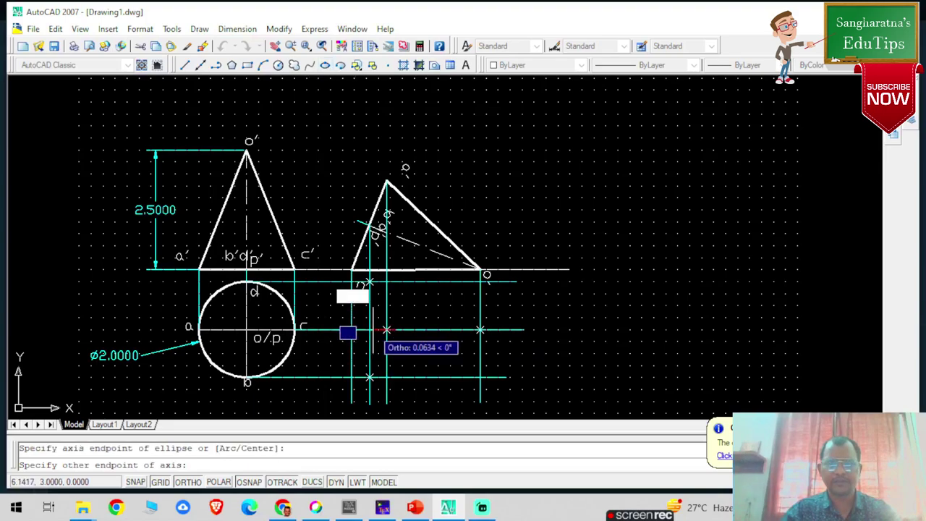
pyautogui.click(386, 330)
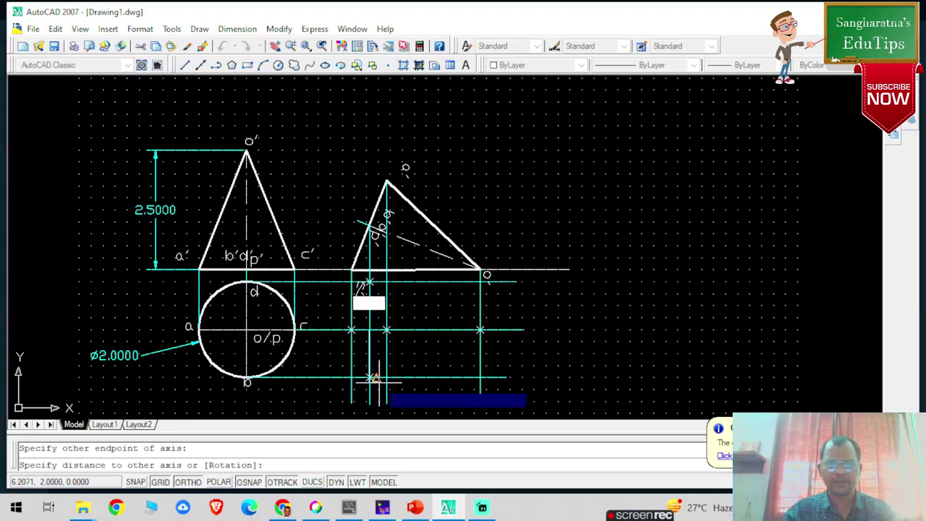
pyautogui.click(375, 377)
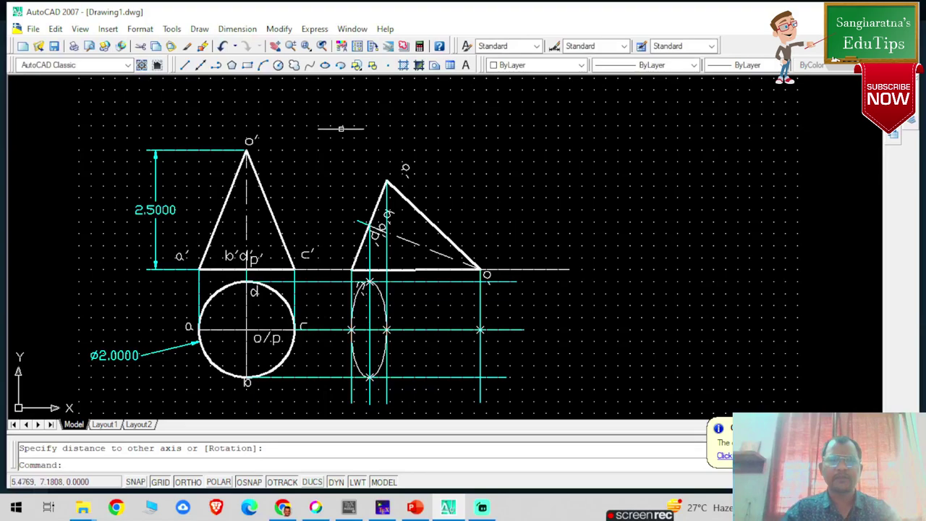
pyautogui.click(184, 65)
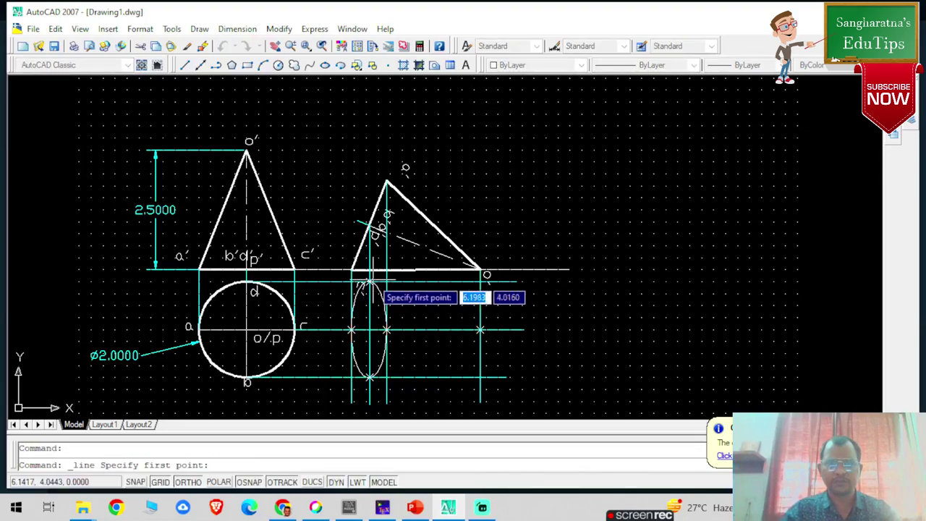
# - Turn Ortho off and draw a generator line from the ellipse's top point to the apex
pyautogui.press('F8')
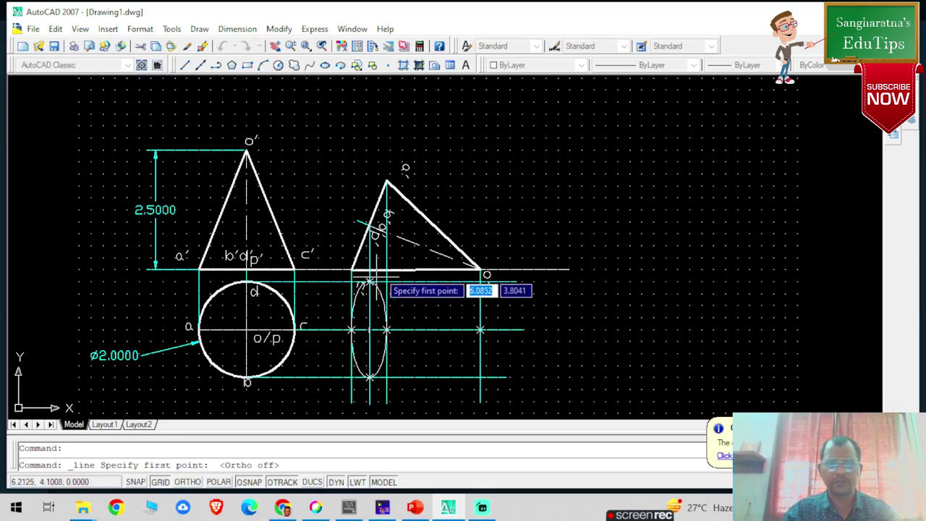
pyautogui.click(369, 282)
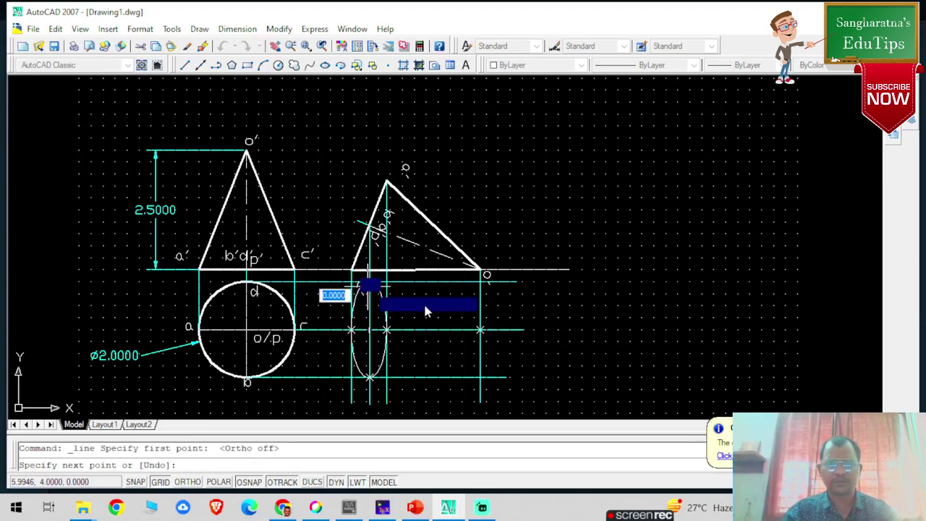
pyautogui.press('Escape')
pyautogui.scroll(5, 426, 299)
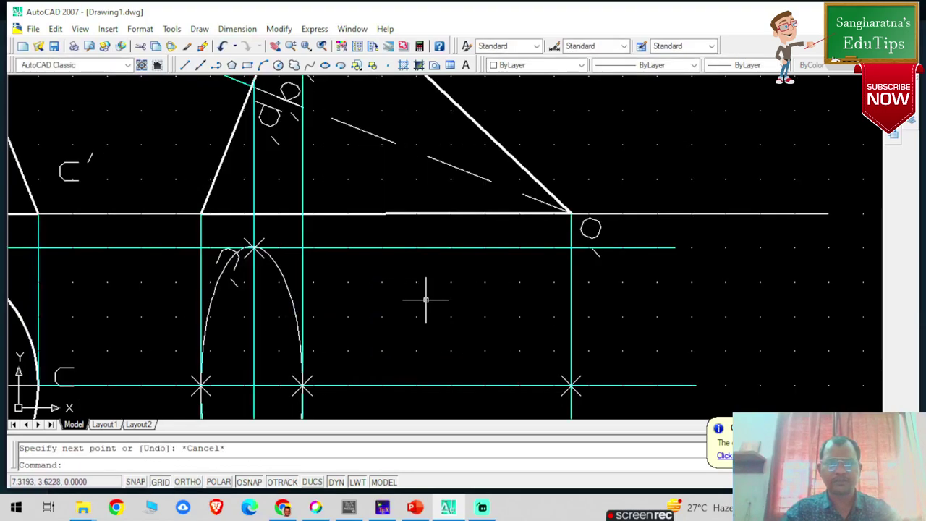
pyautogui.scroll(-6, 398, 311)
pyautogui.scroll(3, 393, 312)
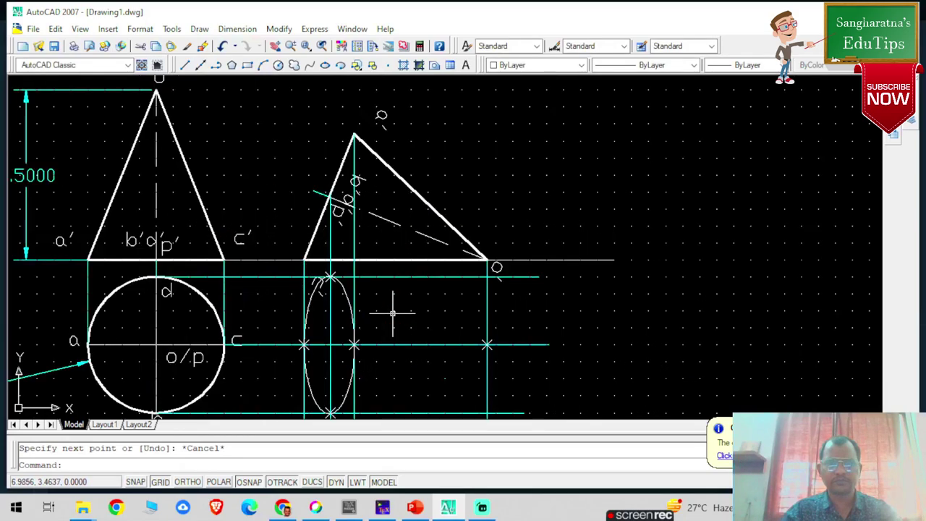
pyautogui.click(185, 64)
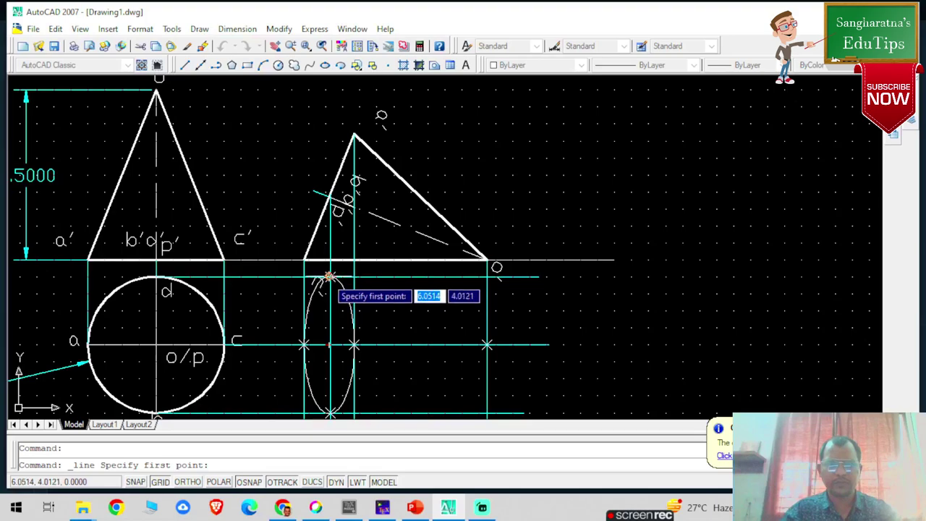
pyautogui.click(329, 276)
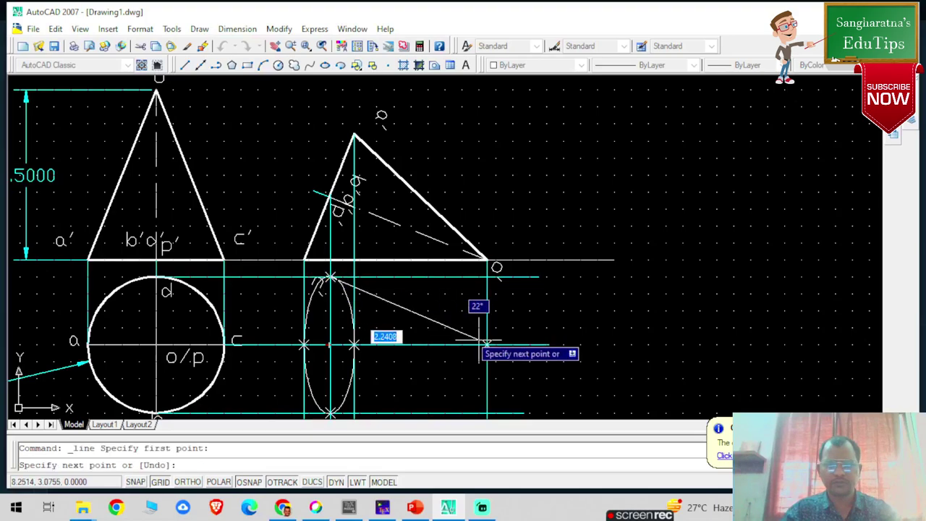
pyautogui.click(486, 345)
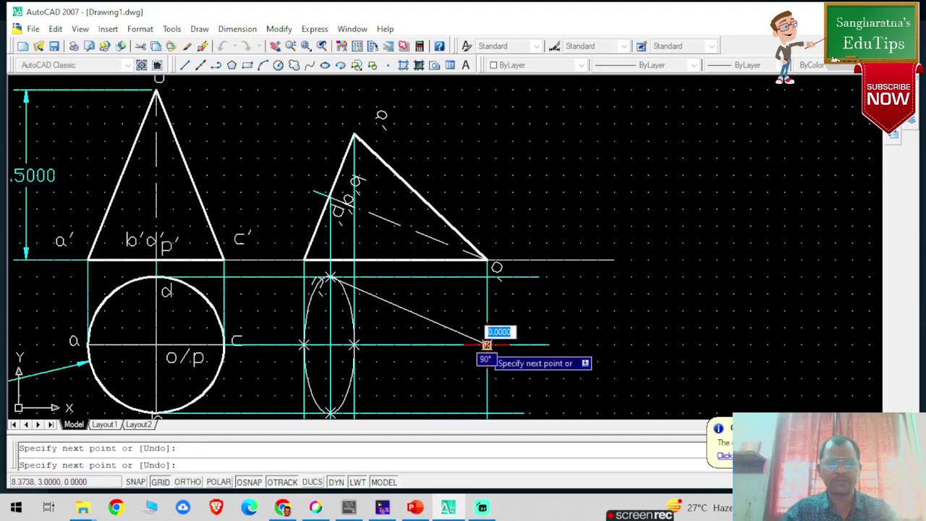
# - Draw the second generator line from the ellipse's bottom point to the apex
pyautogui.press('Return')
pyautogui.press('Return')
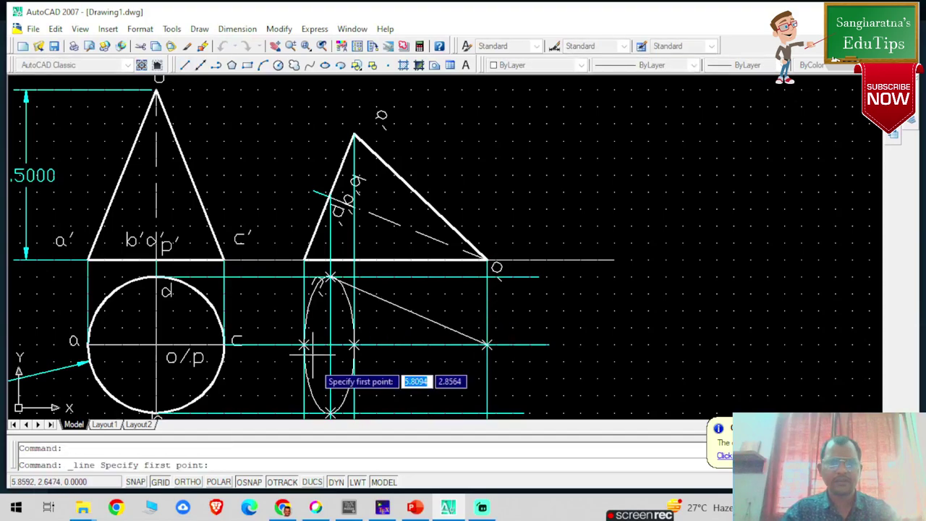
pyautogui.click(329, 412)
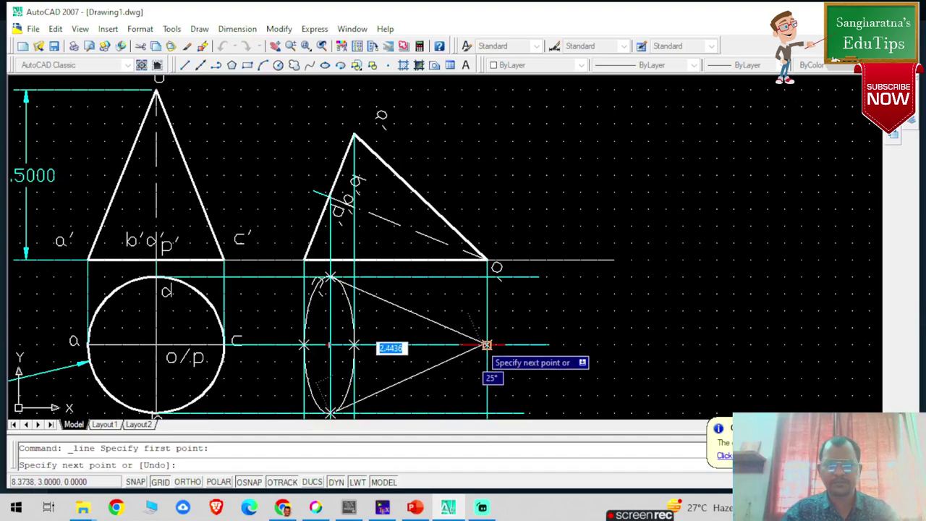
pyautogui.click(486, 345)
pyautogui.press('Escape')
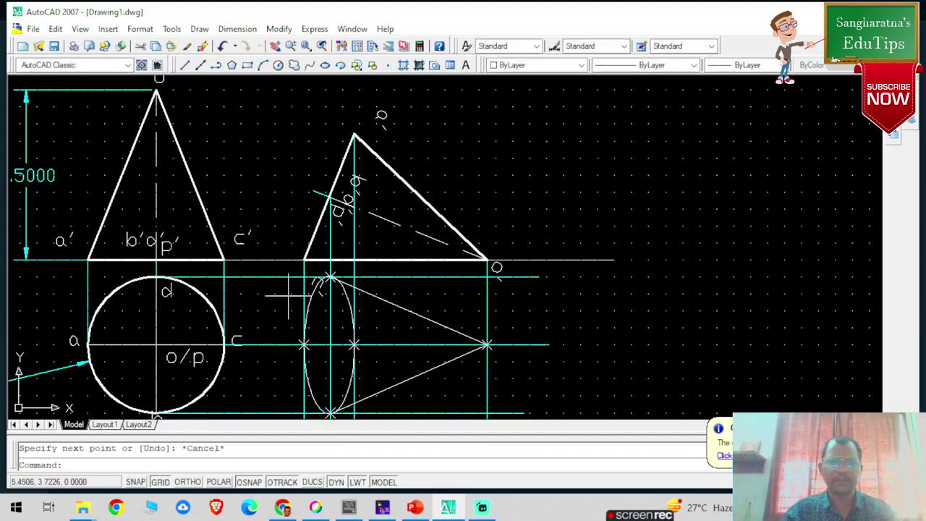
pyautogui.click(289, 295)
# - Give the ellipse and both generator lines a 0.40 mm lineweight
pyautogui.click(305, 304)
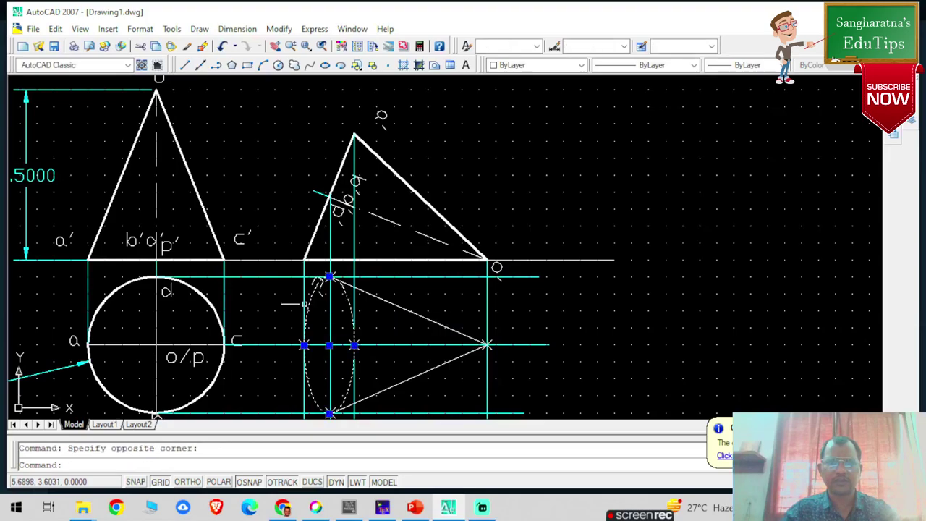
pyautogui.click(362, 291)
pyautogui.click(403, 381)
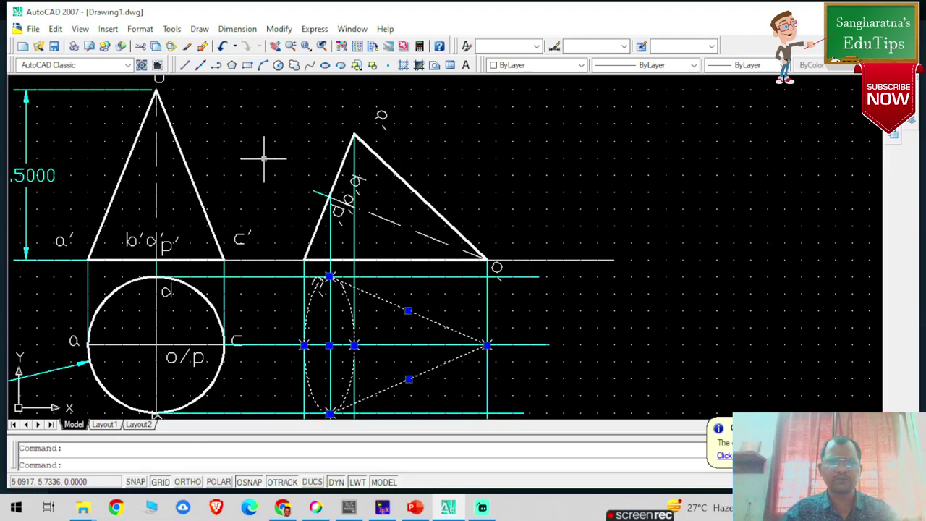
pyautogui.click(748, 65)
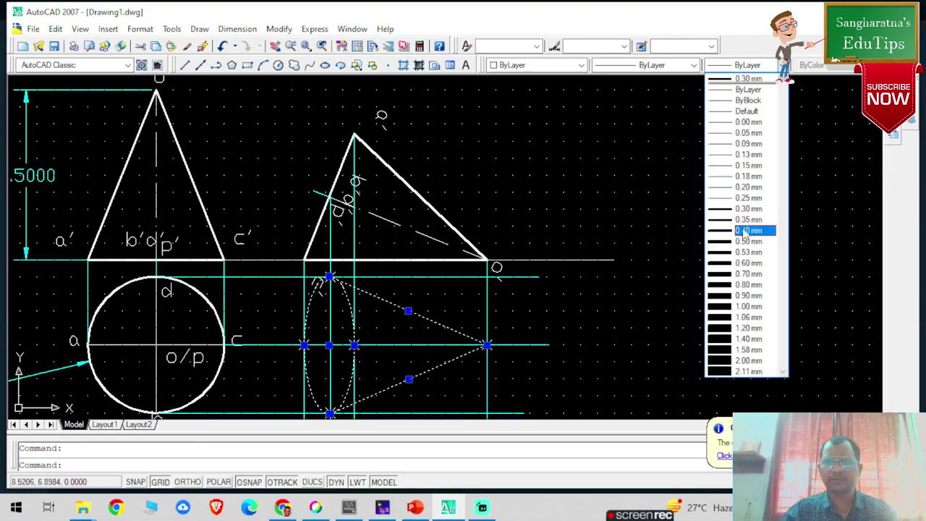
pyautogui.click(745, 231)
pyautogui.press('Escape')
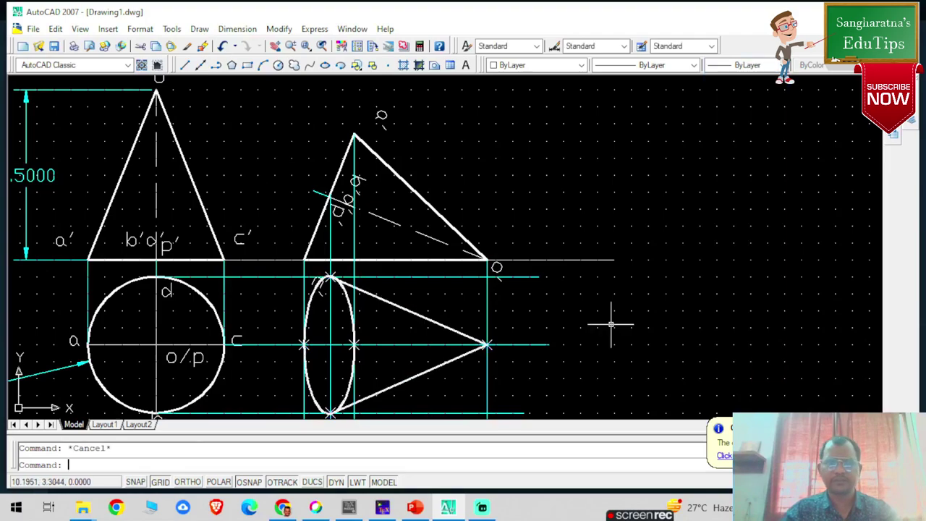
pyautogui.scroll(-2, 535, 334)
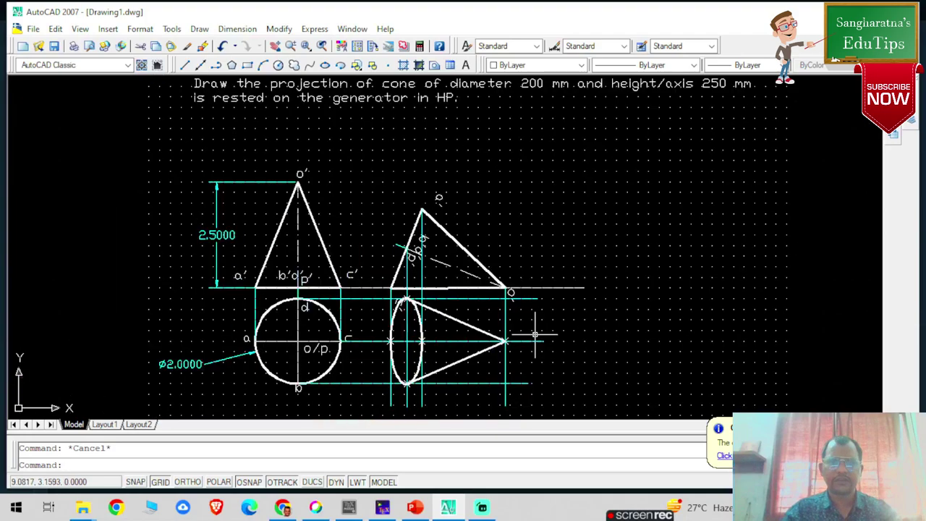
pyautogui.scroll(1, 535, 334)
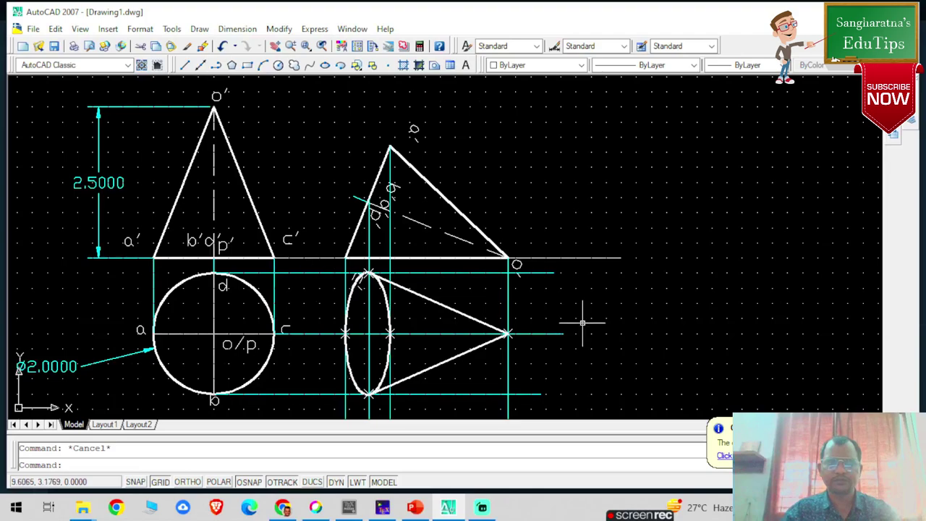
pyautogui.scroll(1, 582, 322)
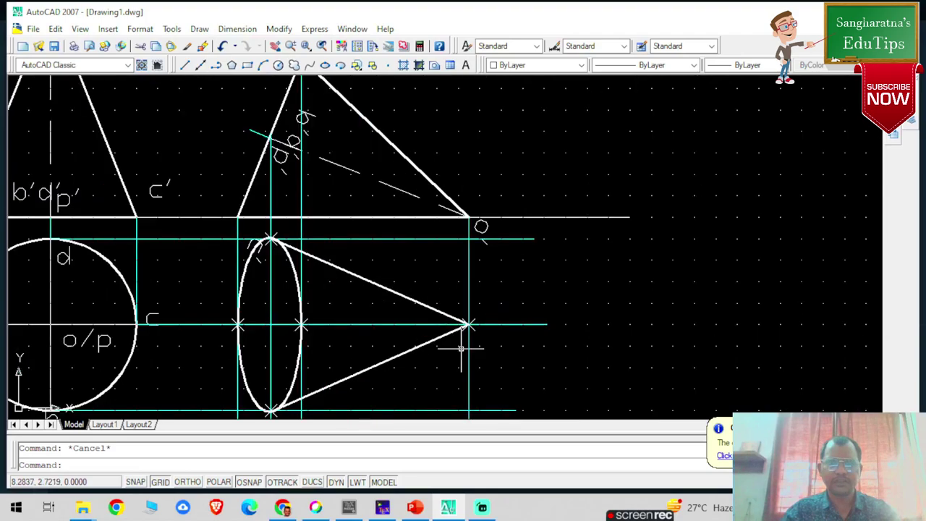
pyautogui.scroll(-1, 461, 348)
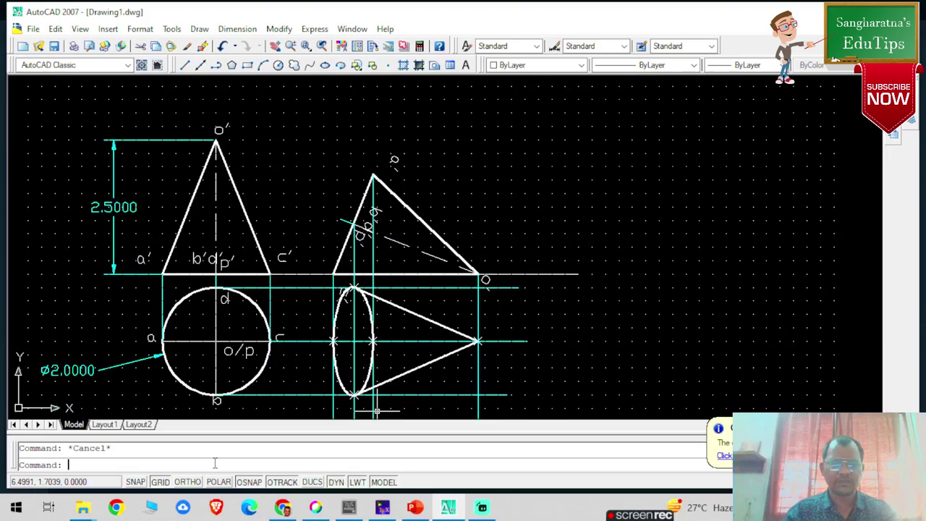
# - Run TRIM with the windowed lines as cutting edges and remove the ellipse's right half
pyautogui.write('trim')
pyautogui.press('Return')
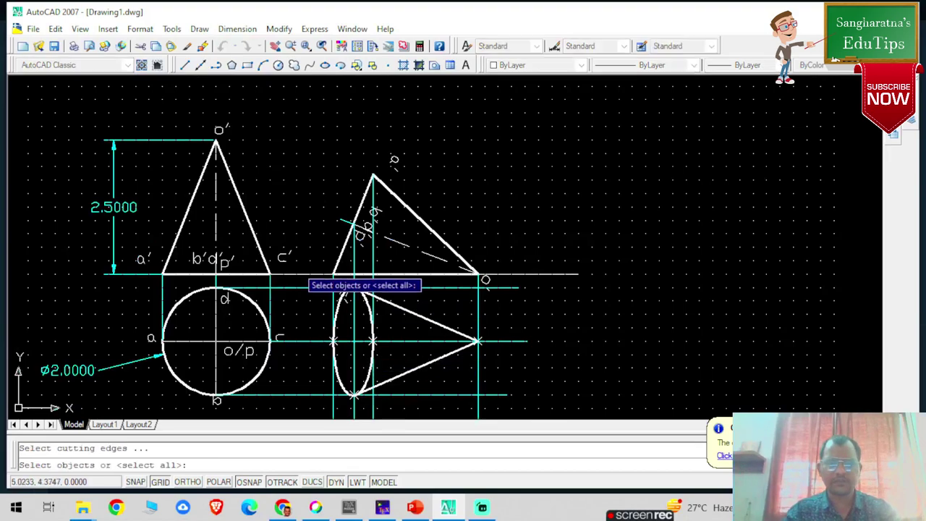
pyautogui.click(311, 283)
pyautogui.click(486, 395)
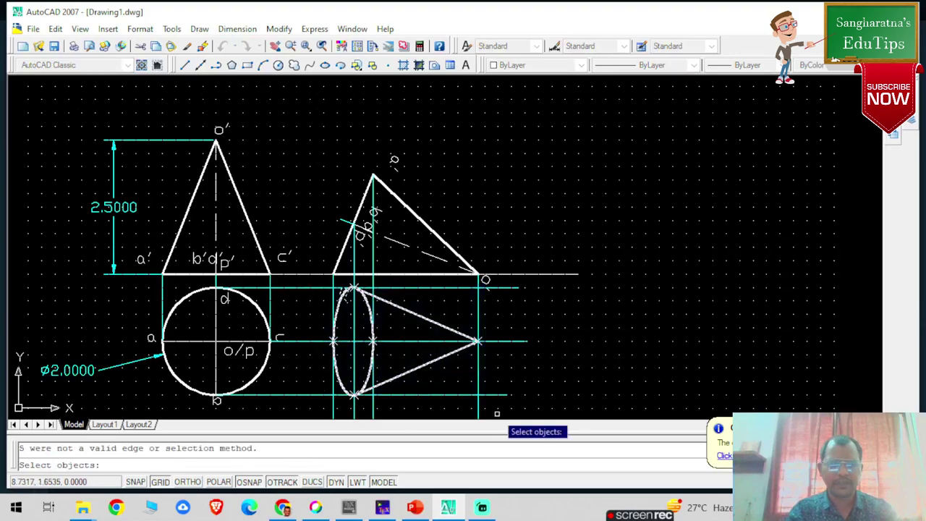
pyautogui.press('Return')
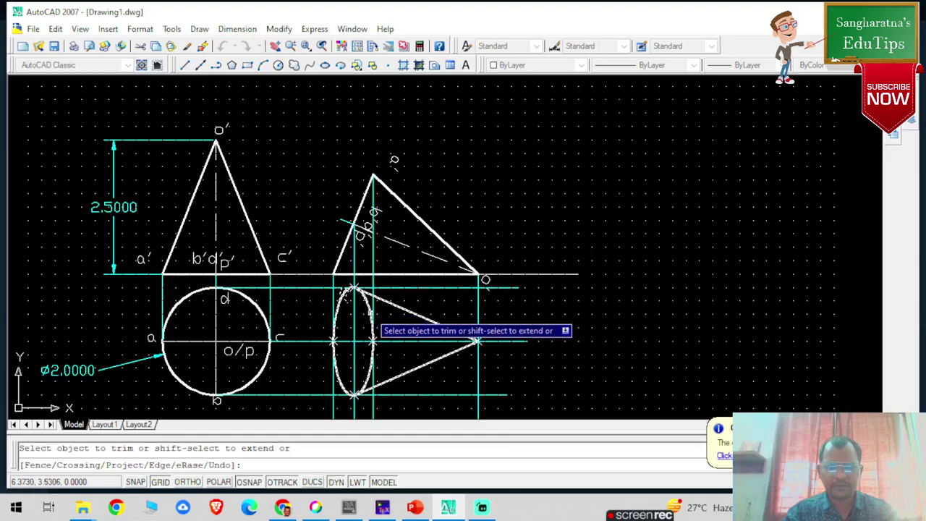
pyautogui.click(371, 313)
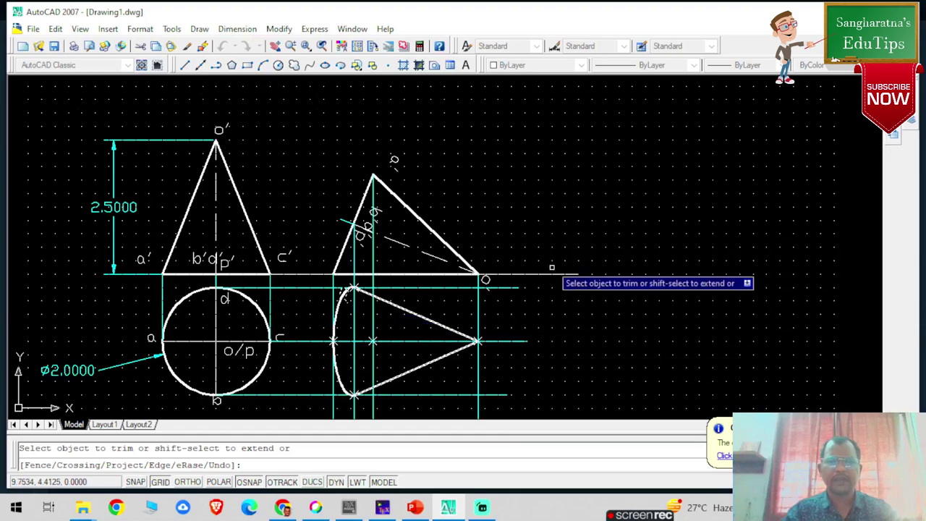
pyautogui.press('Escape')
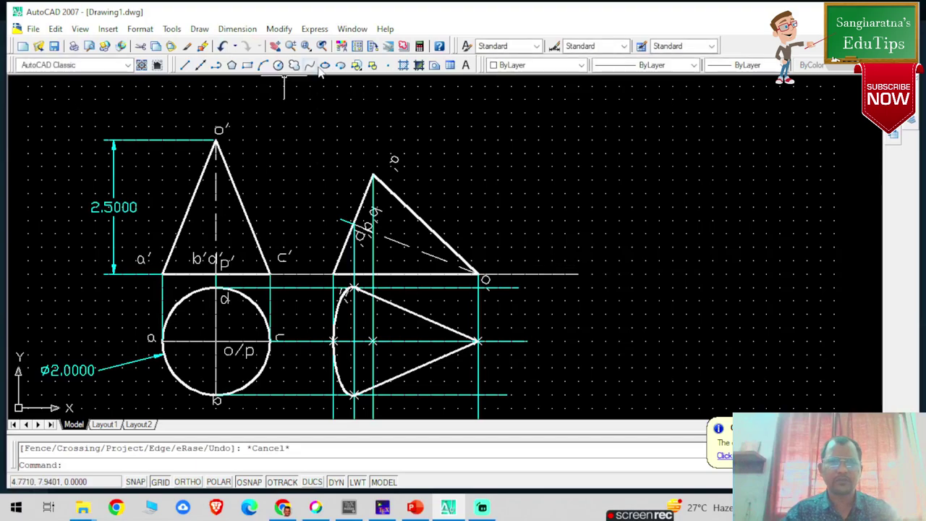
# - Redraw the ellipse on the same axis points inside the cone's top view
pyautogui.click(325, 65)
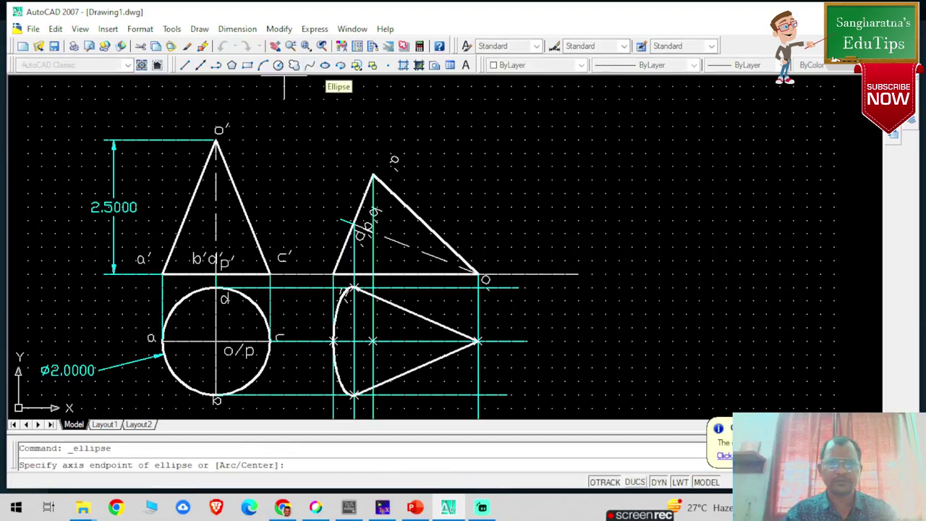
pyautogui.click(333, 339)
pyautogui.click(373, 339)
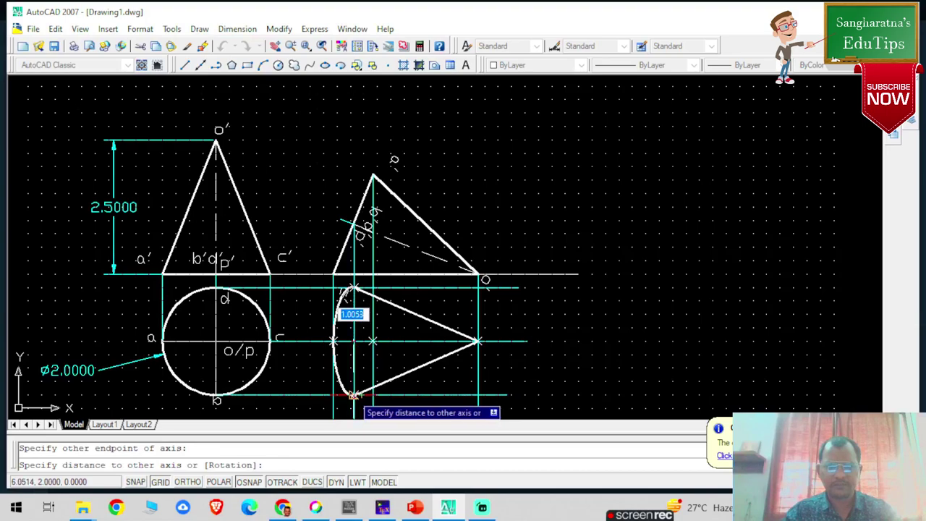
pyautogui.click(372, 340)
pyautogui.press('Escape')
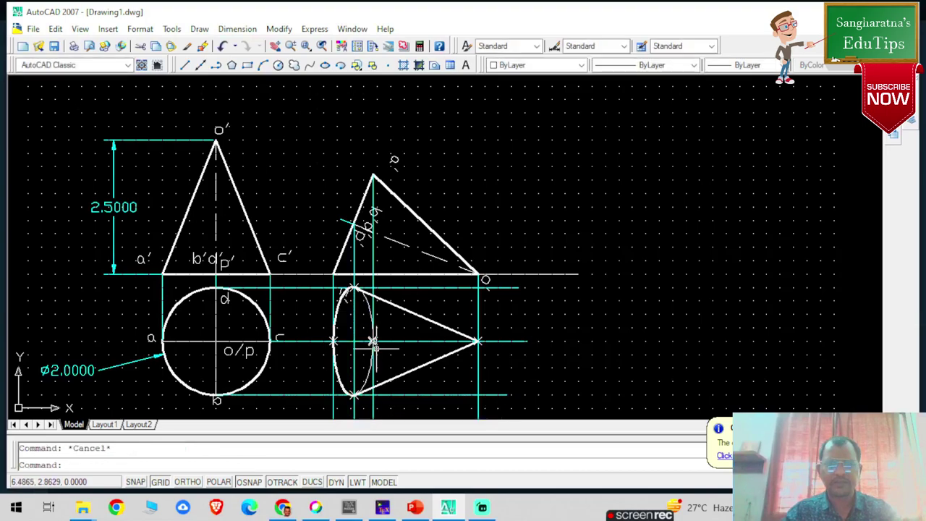
# - Set the new ellipse to HIDDENX2 linetype with a thinner 0.30 mm lineweight
pyautogui.click(372, 341)
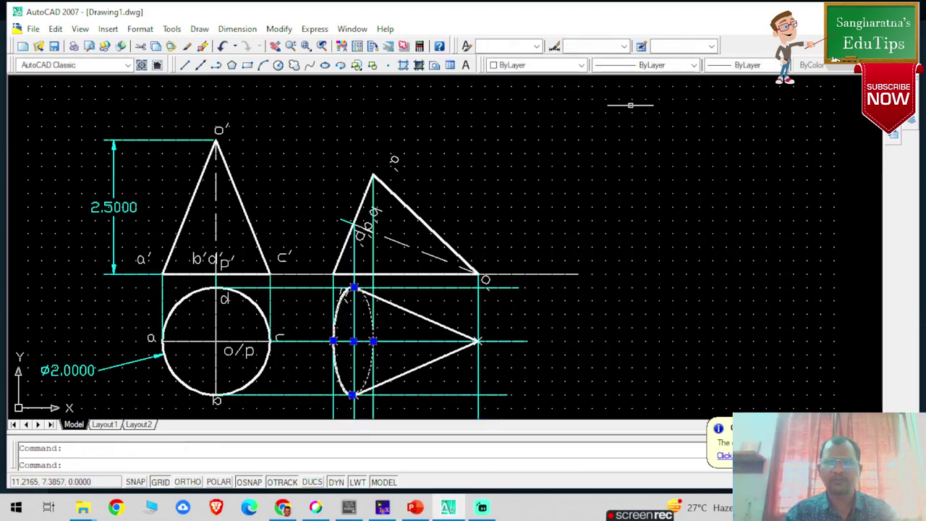
pyautogui.click(684, 65)
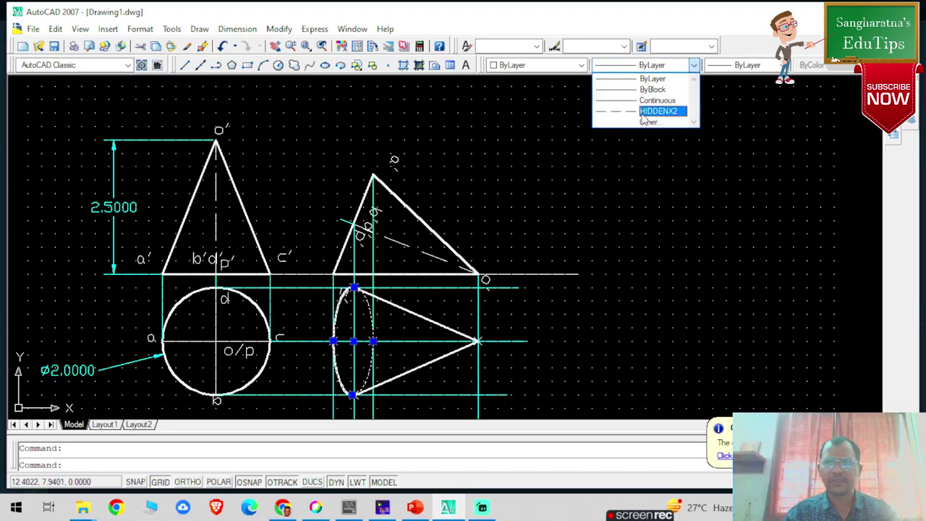
pyautogui.click(644, 112)
pyautogui.click(751, 65)
pyautogui.click(745, 207)
pyautogui.press('Escape')
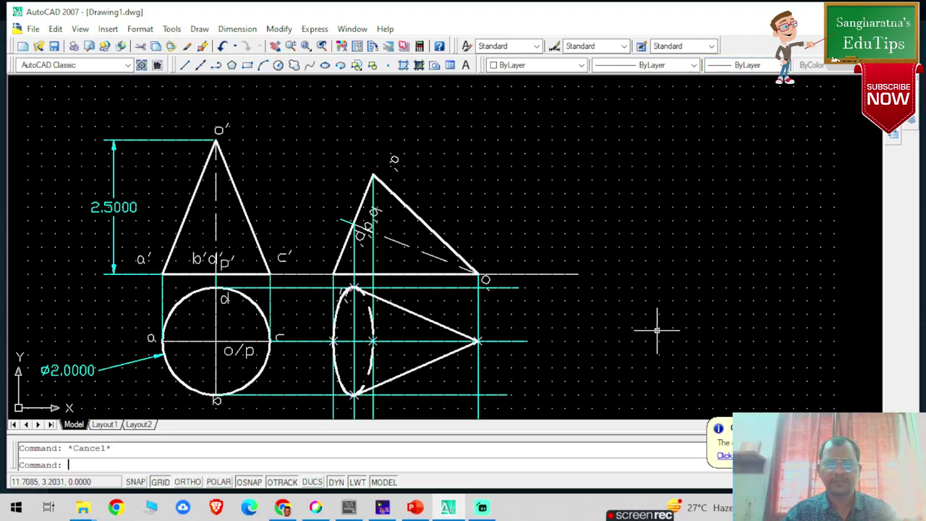
pyautogui.scroll(-2, 572, 347)
pyautogui.scroll(1, 571, 369)
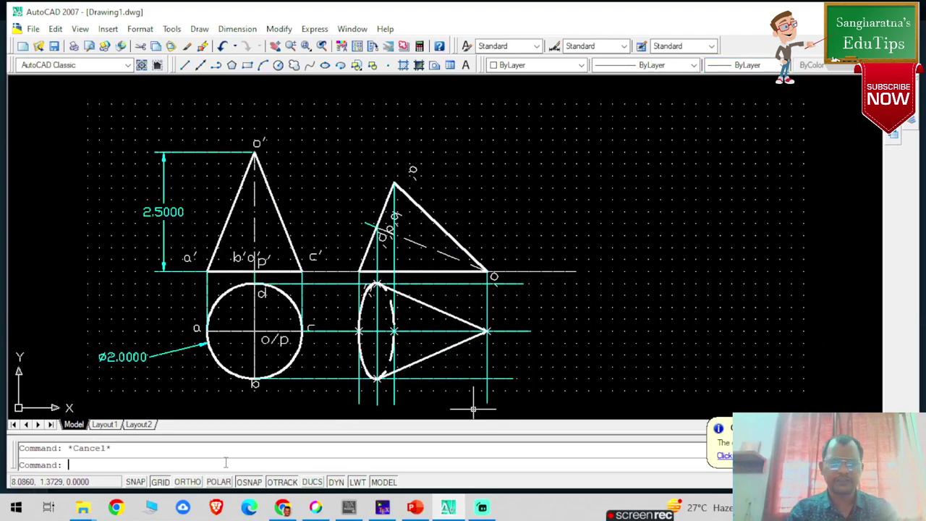
# - Start DTEXT with text height 0.2 and rotation 0
pyautogui.write('dtext')
pyautogui.press('Return')
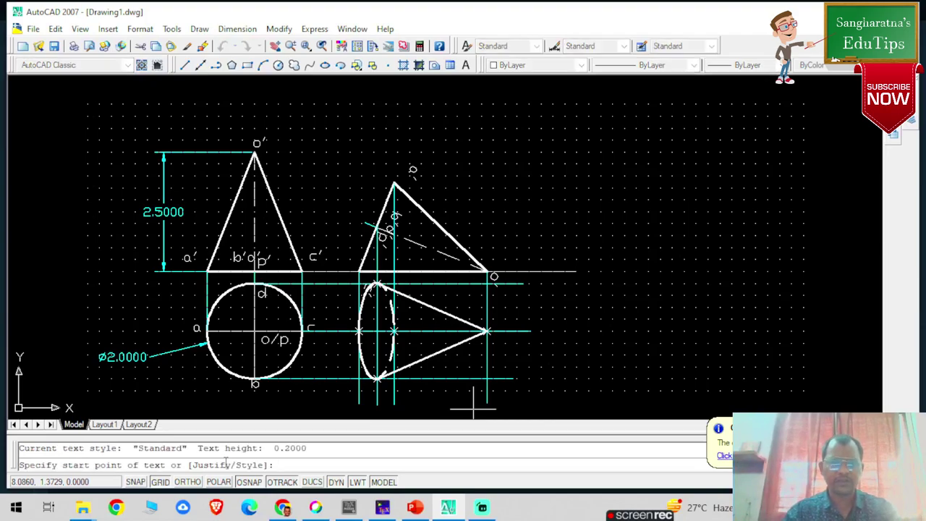
pyautogui.click(180, 376)
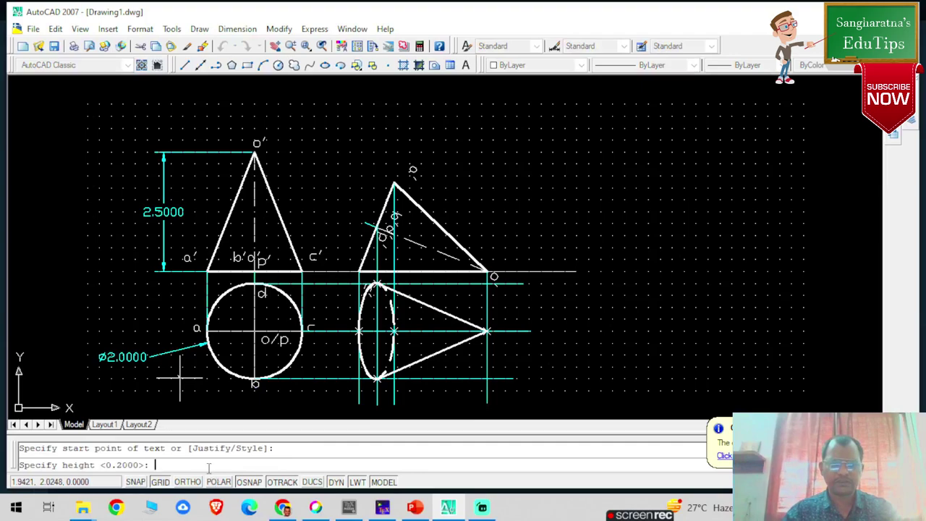
pyautogui.write('0.2')
pyautogui.press('Return')
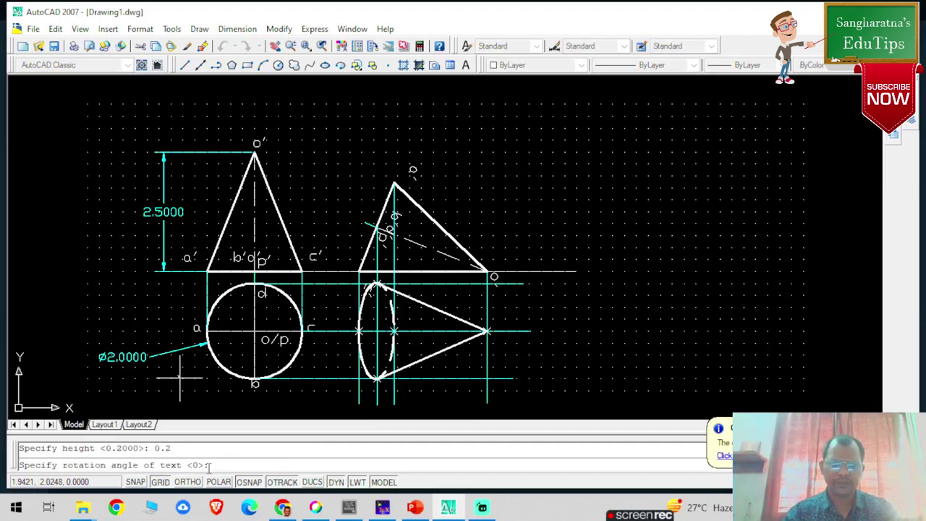
pyautogui.write('0')
pyautogui.press('Return')
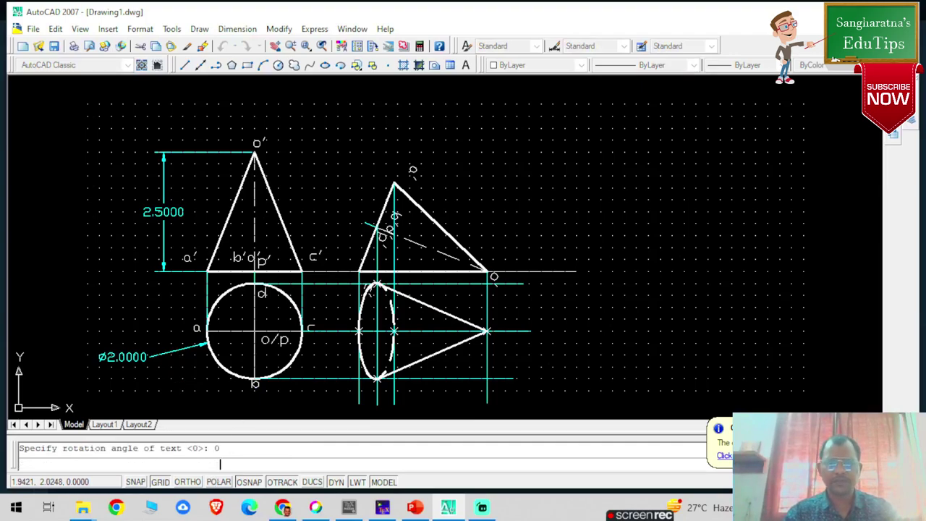
# - Label the ellipse's left, lower and upper points c1, b1 and d1
pyautogui.click(348, 329)
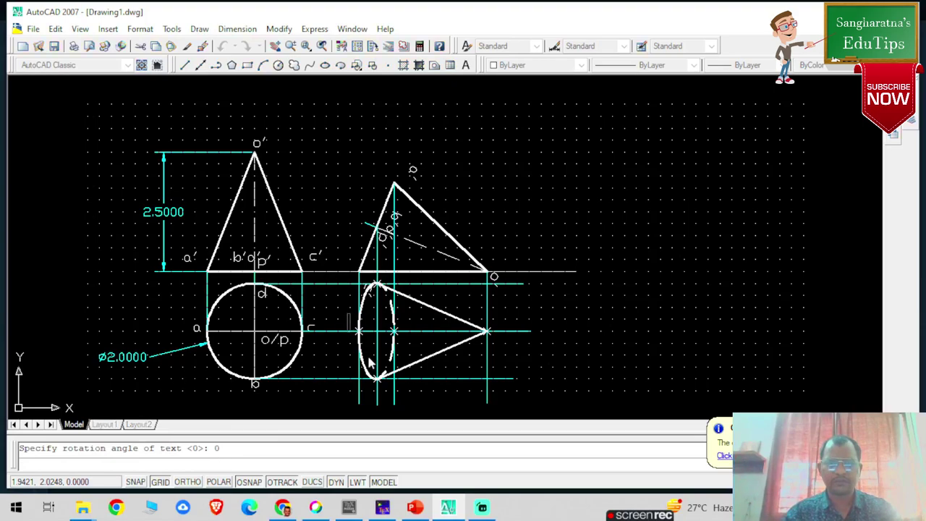
pyautogui.write('c')
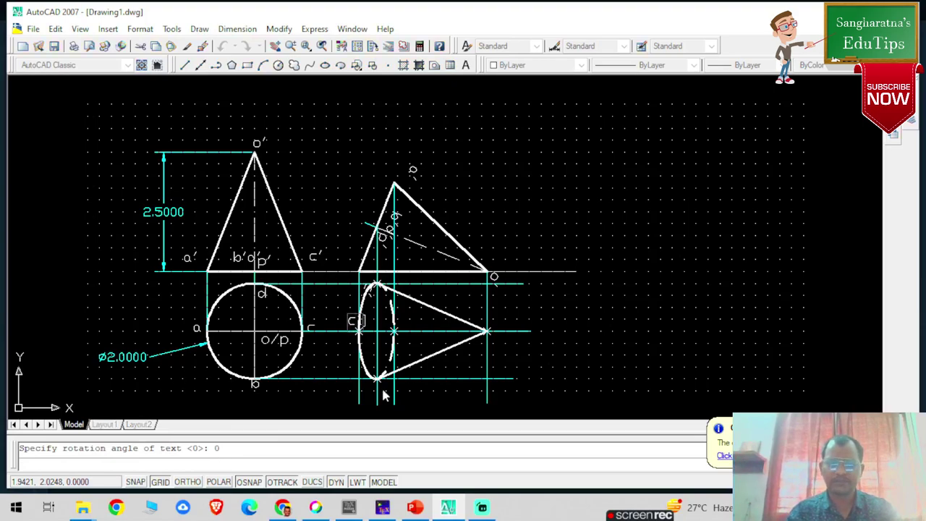
pyautogui.press('BackSpace')
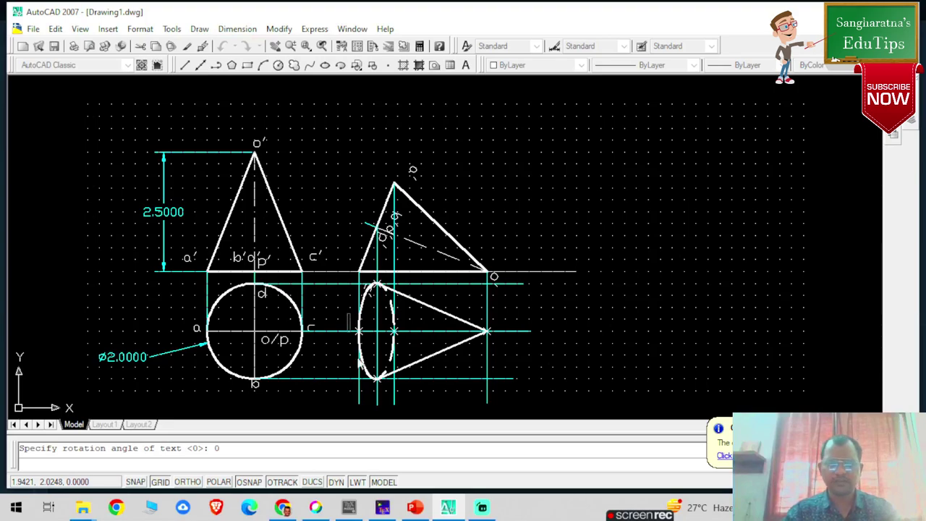
pyautogui.write('c1')
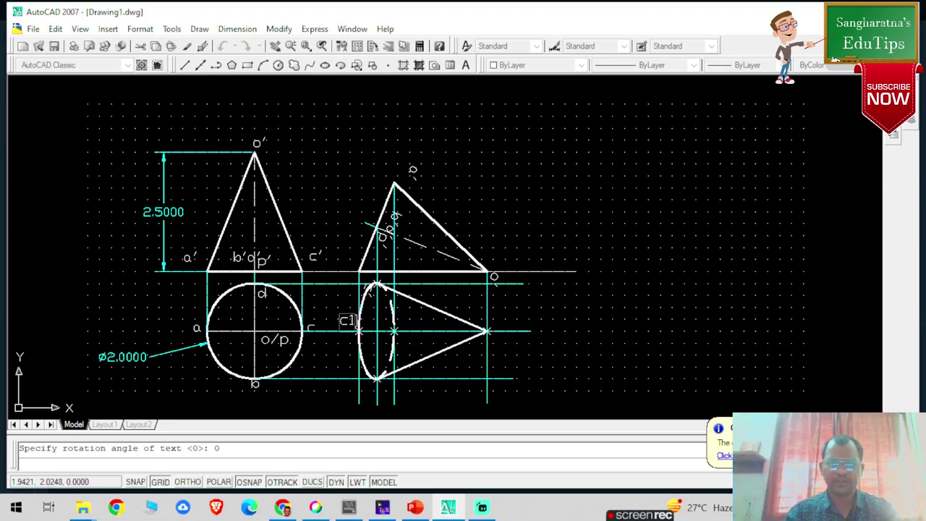
pyautogui.click(373, 385)
pyautogui.write('b1')
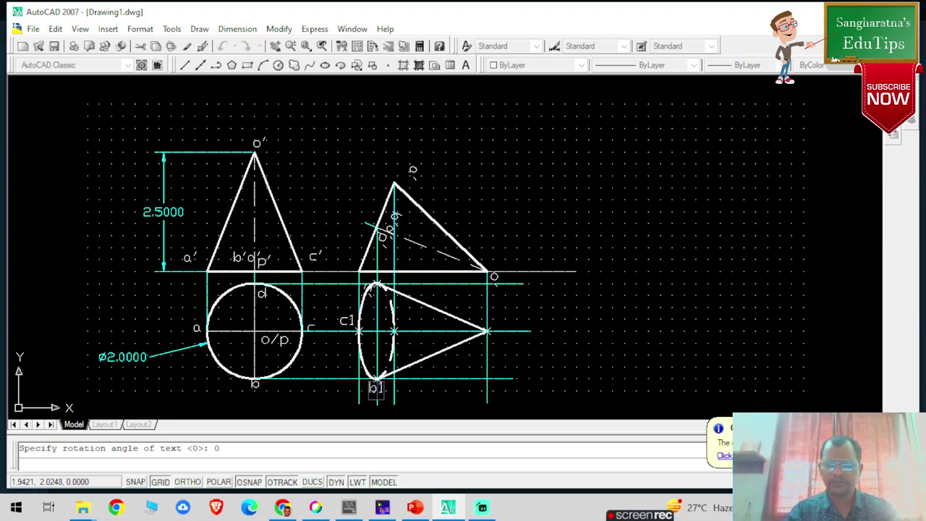
pyautogui.click(370, 280)
pyautogui.write('d1')
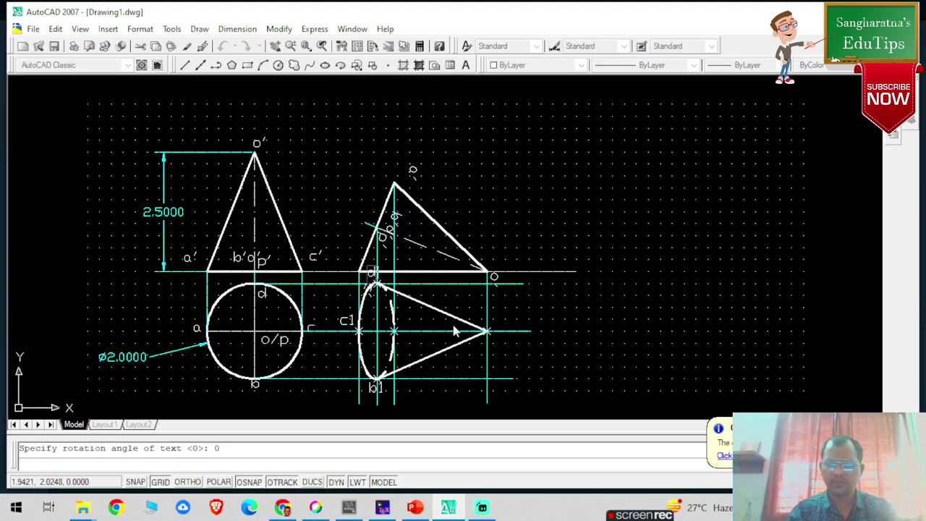
# - Label the apex o1 and the inner point p1, and title the view T.V
pyautogui.click(497, 335)
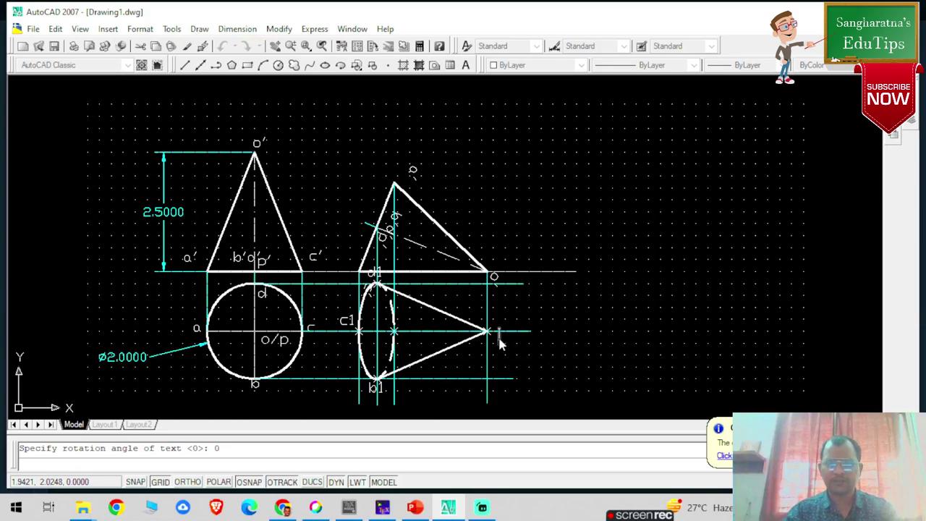
pyautogui.write('o1')
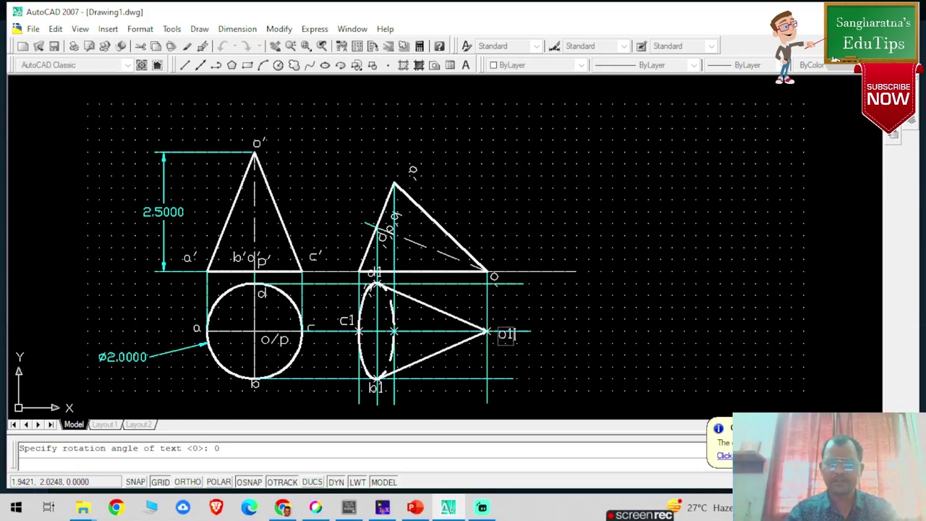
pyautogui.click(382, 340)
pyautogui.write('p1')
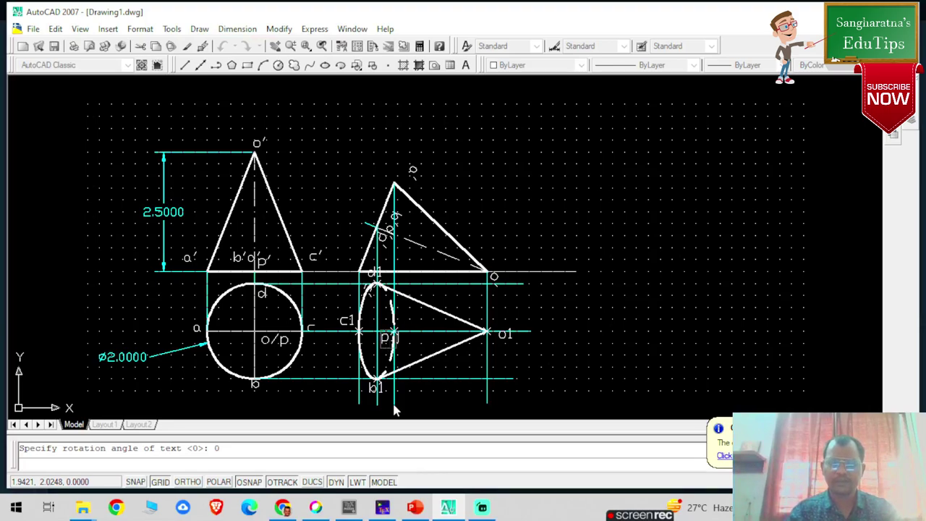
pyautogui.click(426, 398)
pyautogui.write('T.V')
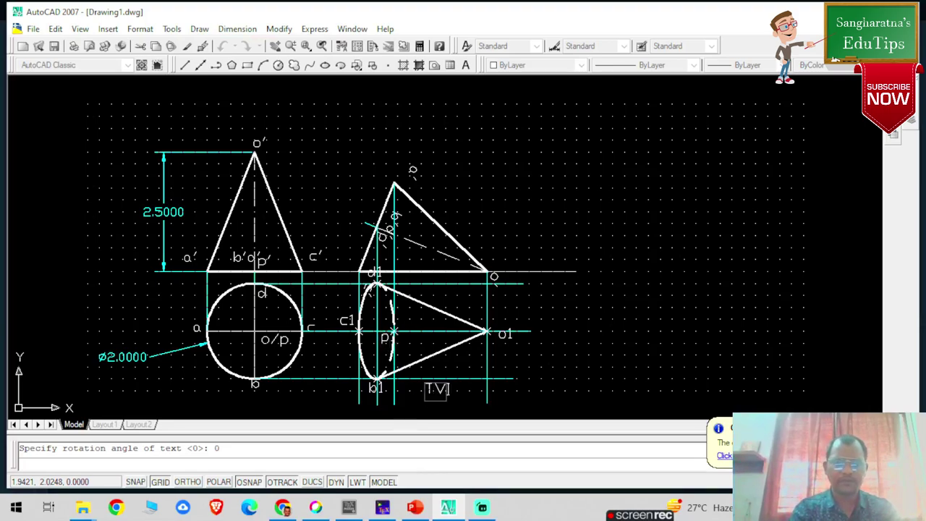
# - Add the titles 'TS of the solid' near the front view and 'TS of the base' below the circle
pyautogui.click(294, 152)
pyautogui.write('TS o')
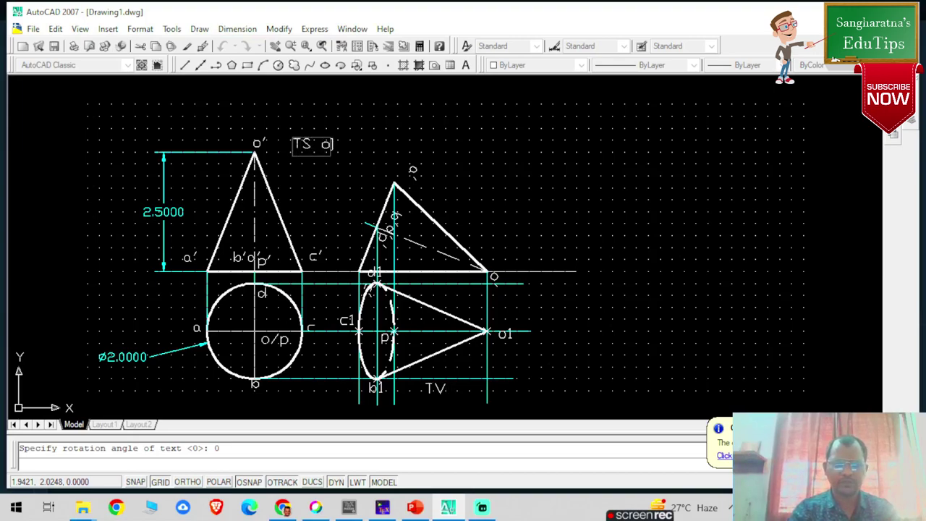
pyautogui.write('f the solid')
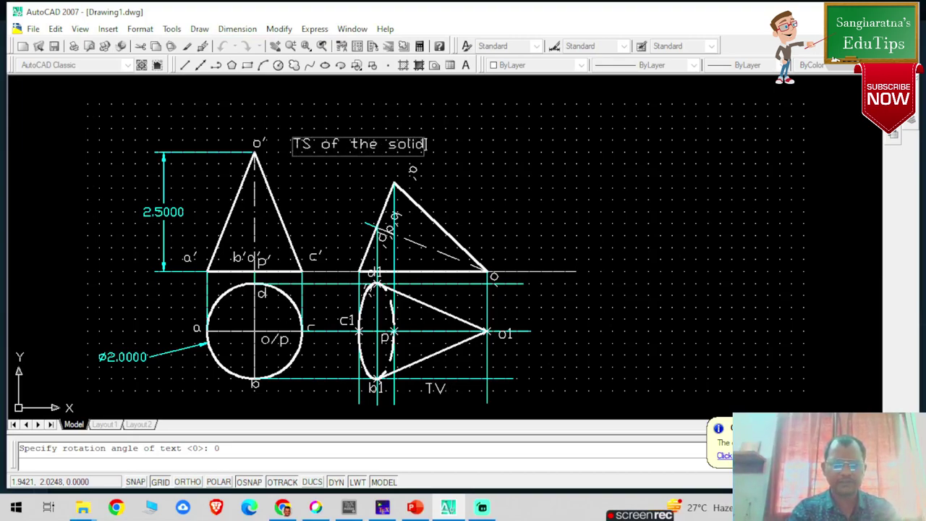
pyautogui.click(143, 395)
pyautogui.write('TS of the')
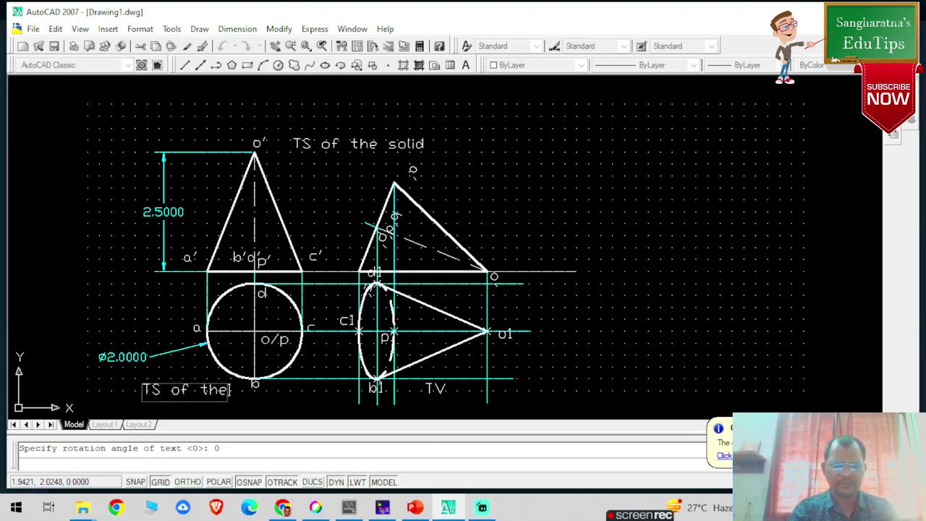
pyautogui.write(' base')
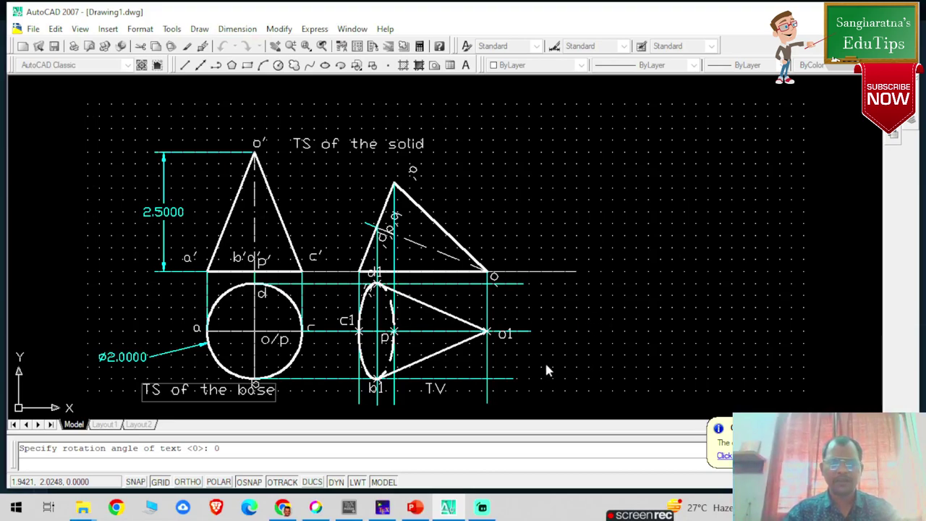
pyautogui.click(434, 179)
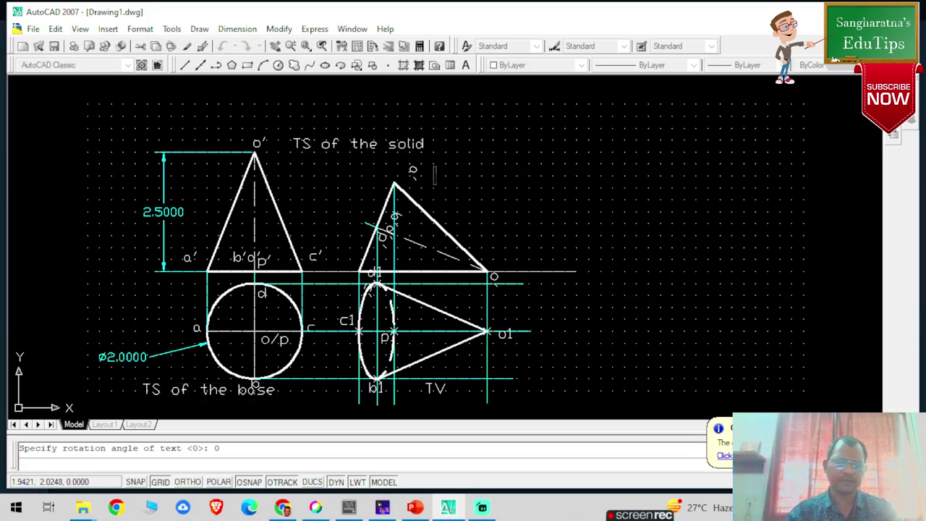
# - Label the reference line's left end X and right end Y
pyautogui.click(149, 275)
pyautogui.write('X')
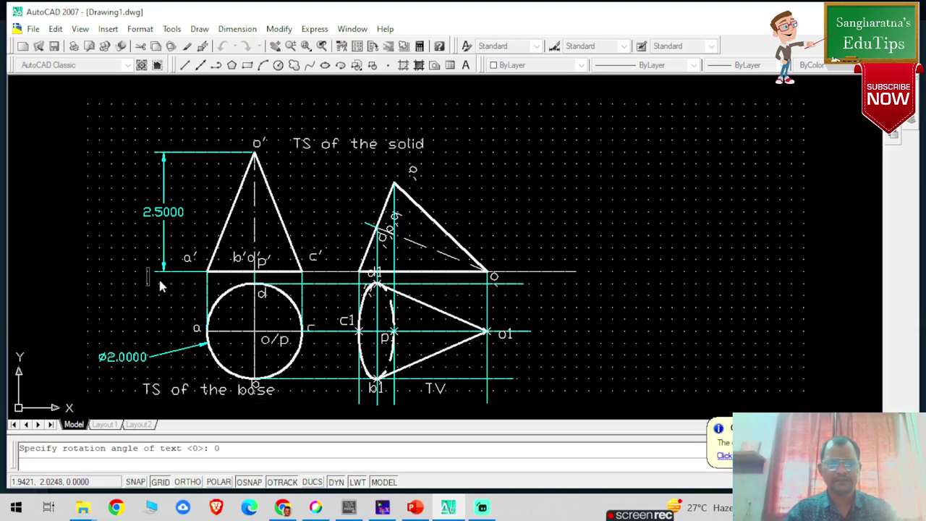
pyautogui.click(568, 278)
pyautogui.write('Y')
# - Add two-line plane captions VP/FV above and HP/TV beside the reference line
pyautogui.click(477, 145)
pyautogui.write('VP')
pyautogui.press('Return')
pyautogui.write('FV')
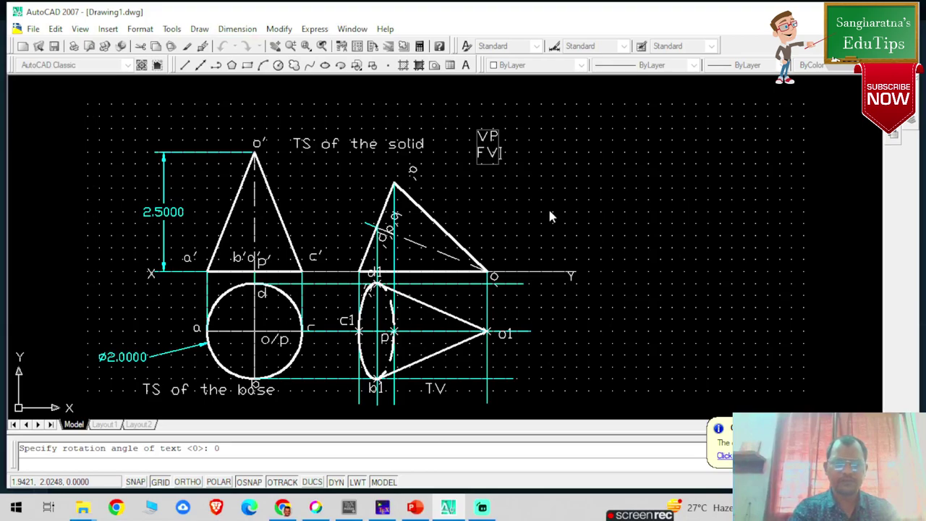
pyautogui.click(564, 305)
pyautogui.write('HP')
pyautogui.press('Return')
pyautogui.write('TV')
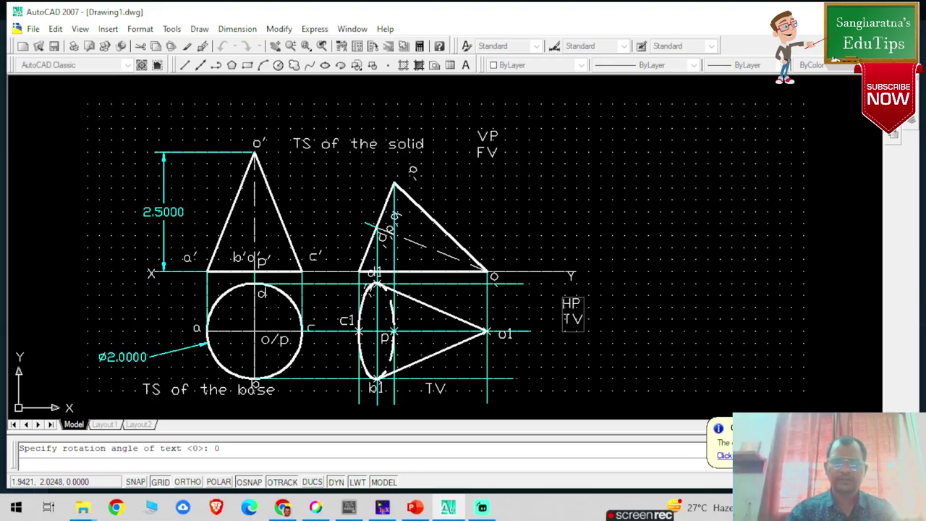
# - Add a two-line author credit with the author's name and institution, right of the drawing
pyautogui.click(635, 334)
pyautogui.write('Dr.')
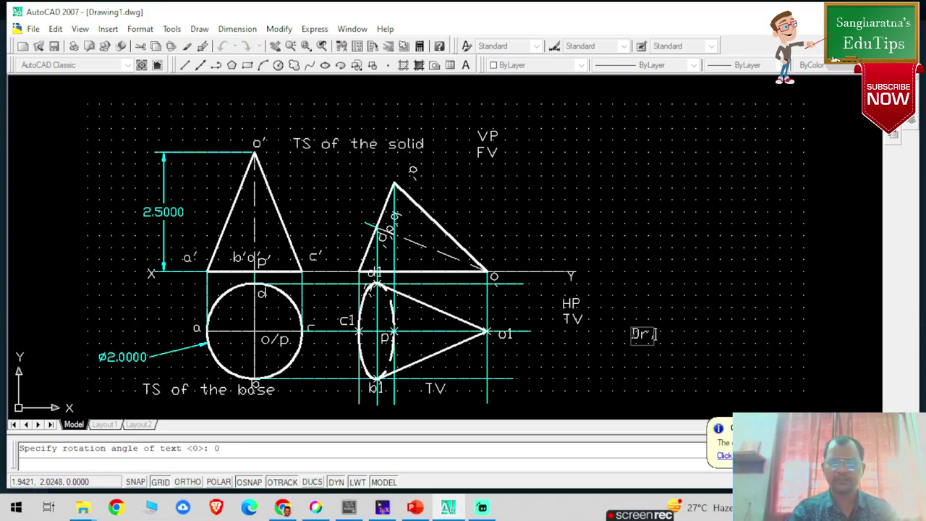
pyautogui.write(' Sa')
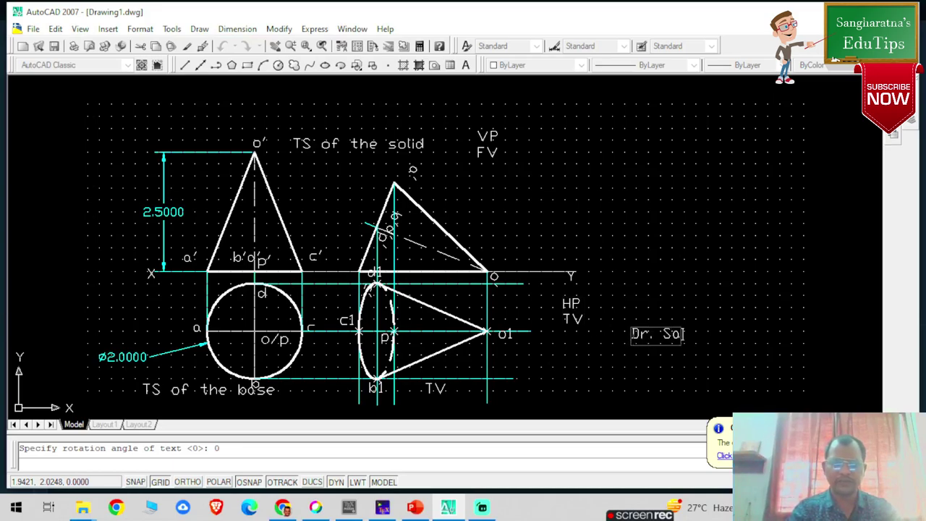
pyautogui.write('ngharatna R')
pyautogui.press('Return')
pyautogui.write('GHRCE, Nagpur')
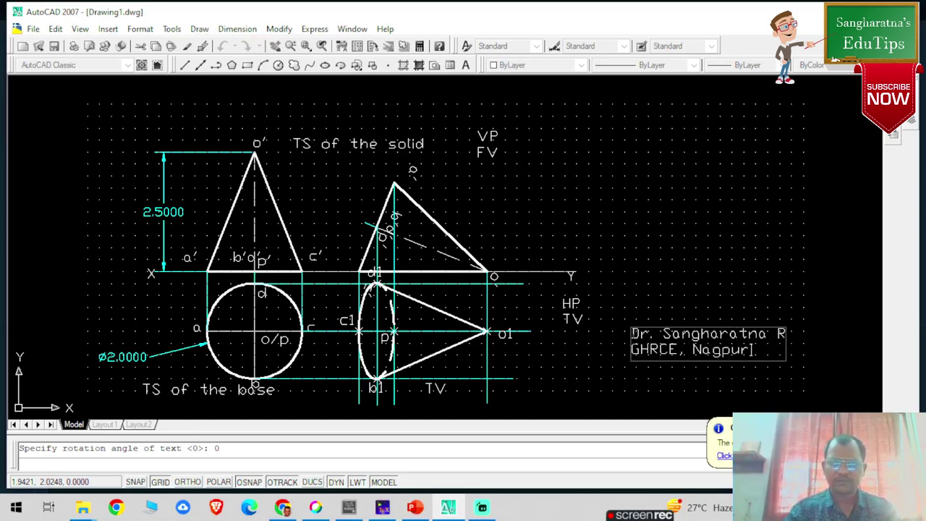
pyautogui.click(604, 365)
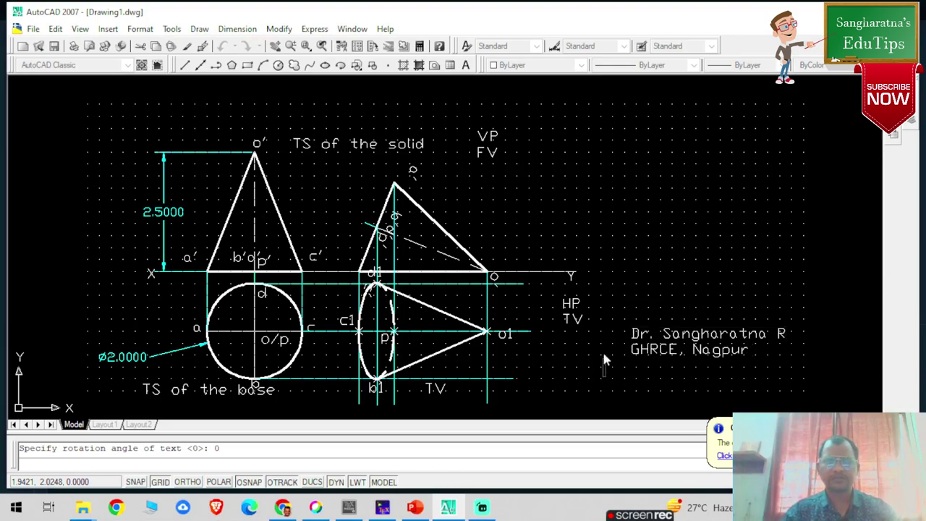
pyautogui.scroll(-2, 561, 318)
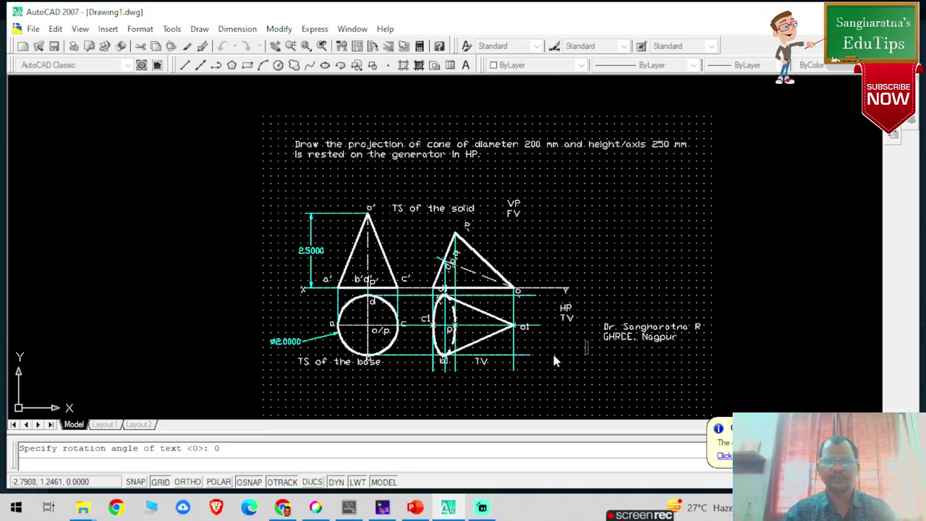
pyautogui.scroll(2, 555, 356)
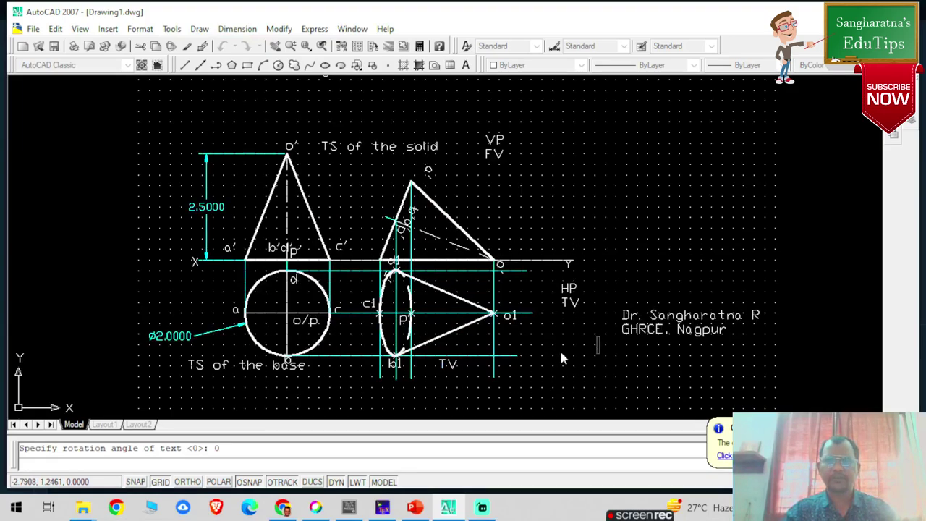
pyautogui.click(597, 358)
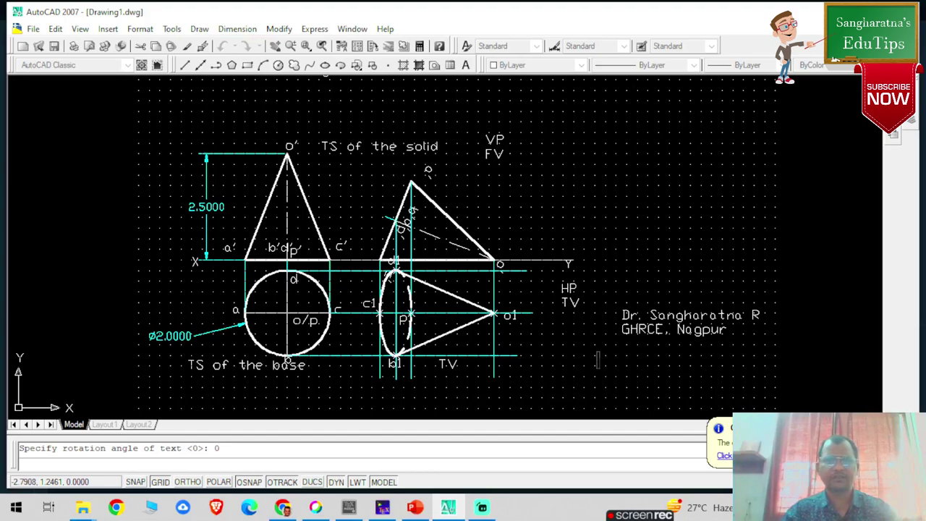